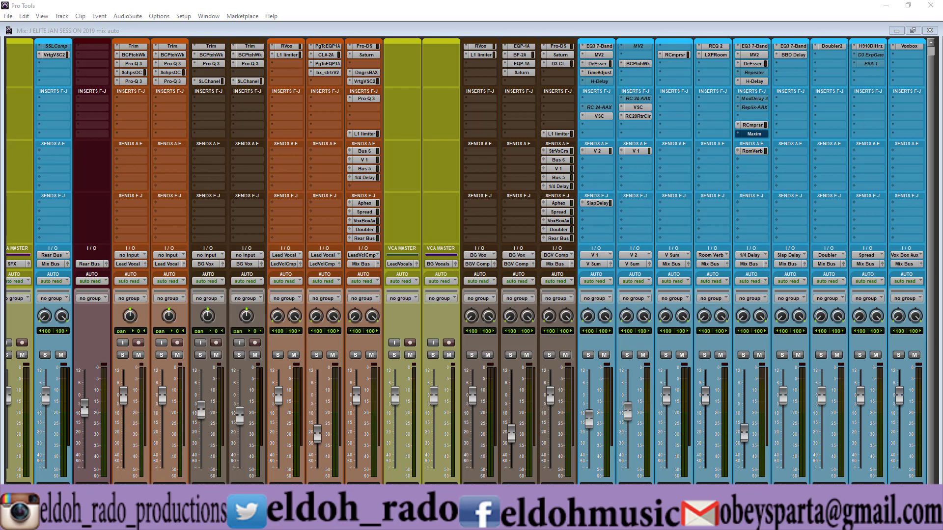
Step: Look over the vocal, BG vocal, VCA and effects return channels in the Mix window up to the mix bus
key(alt+Tab)
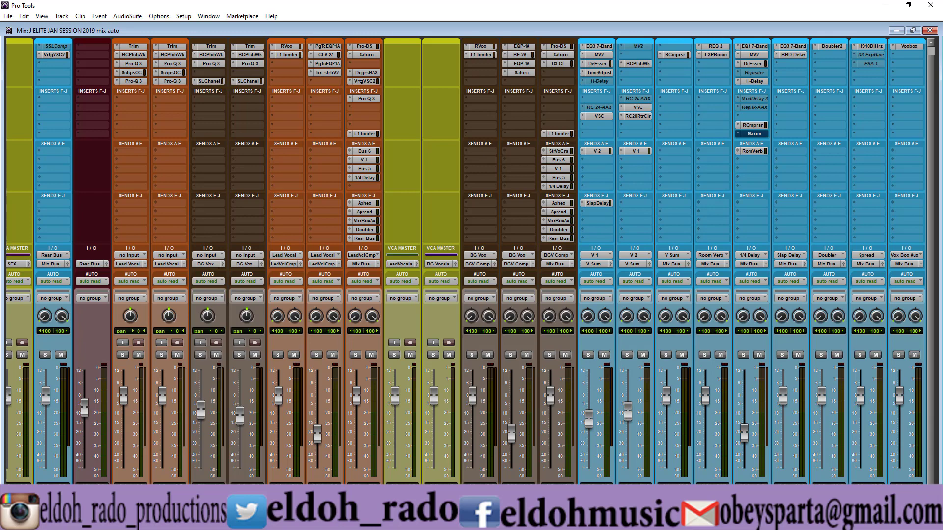
scroll(467, 261, right, 3)
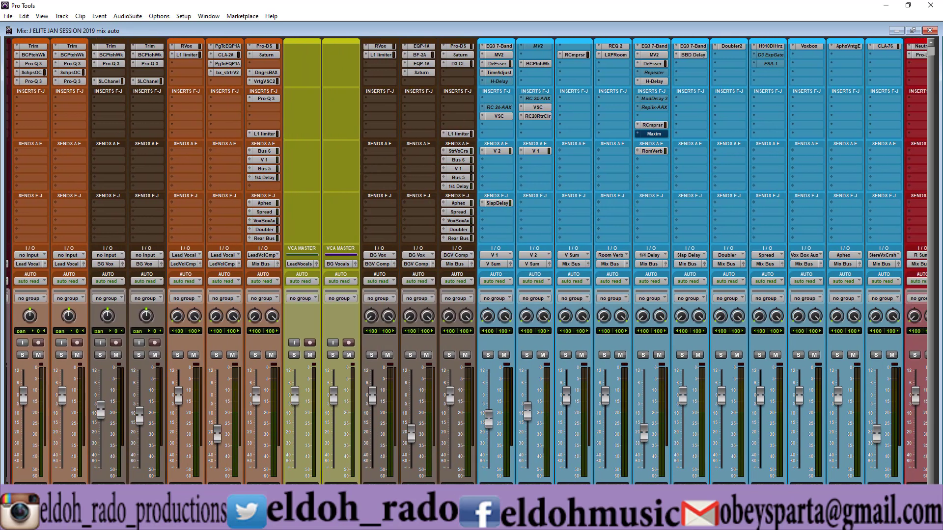
scroll(467, 261, right, 2)
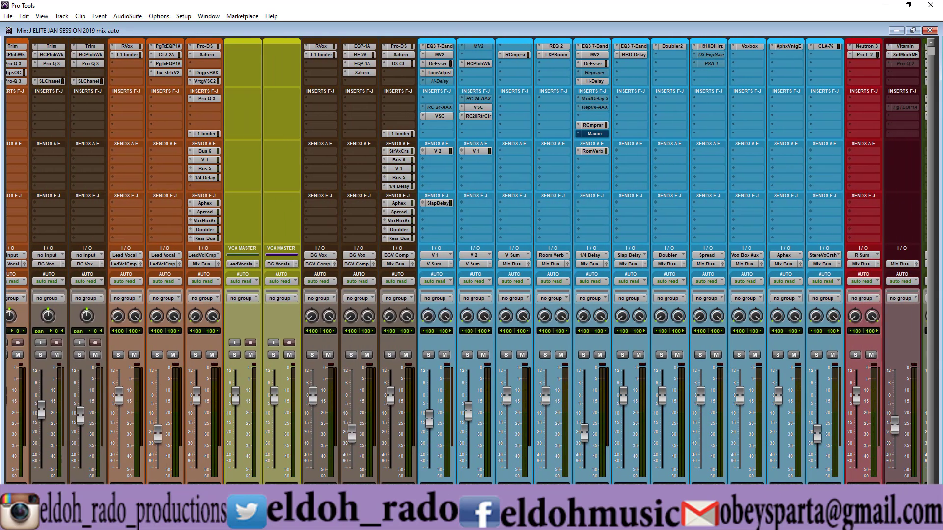
scroll(467, 261, right, 3)
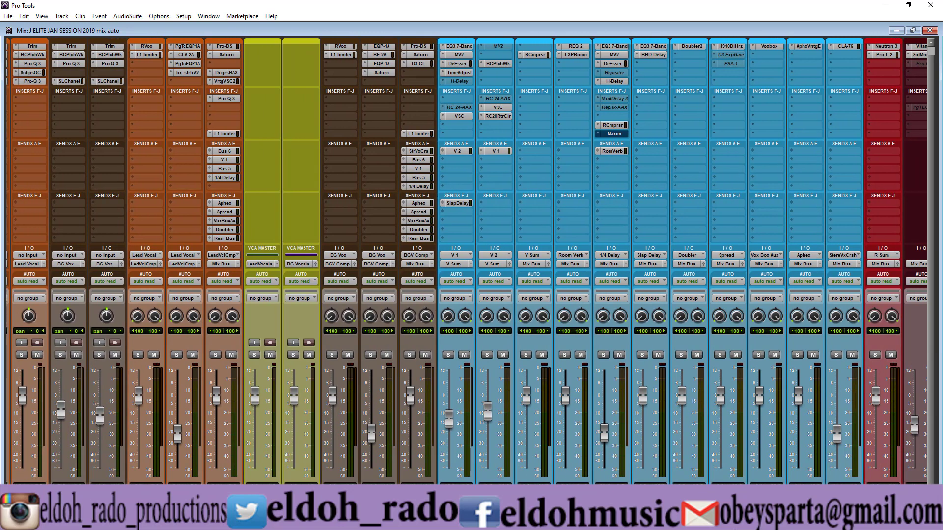
scroll(467, 261, right, 1)
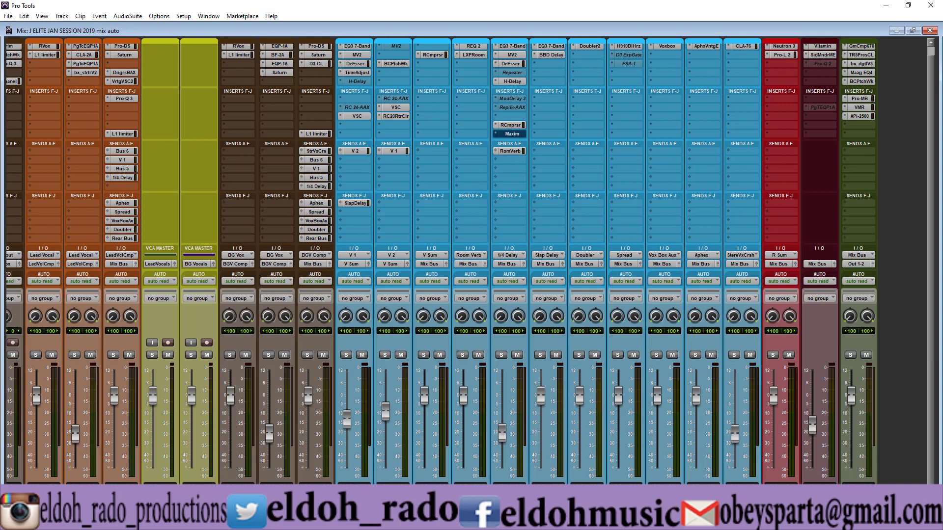
scroll(466, 261, left, 2)
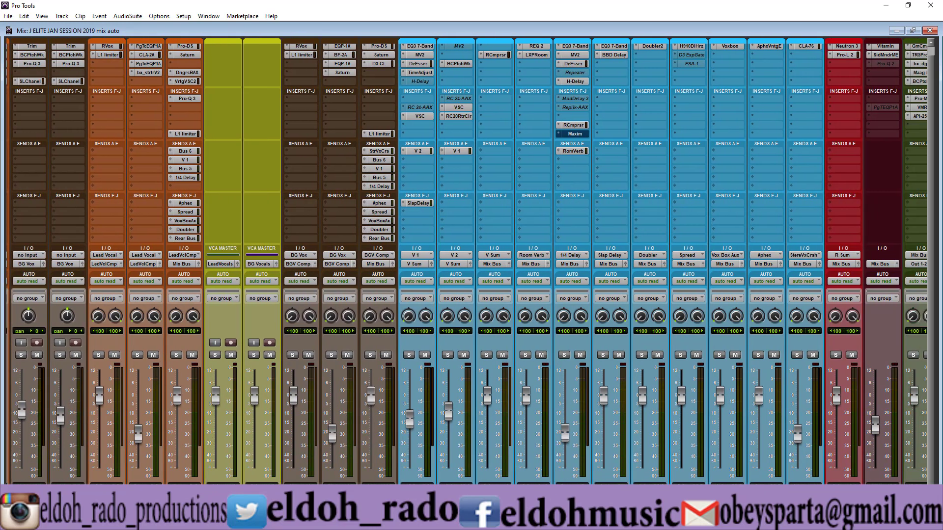
scroll(467, 261, left, 2)
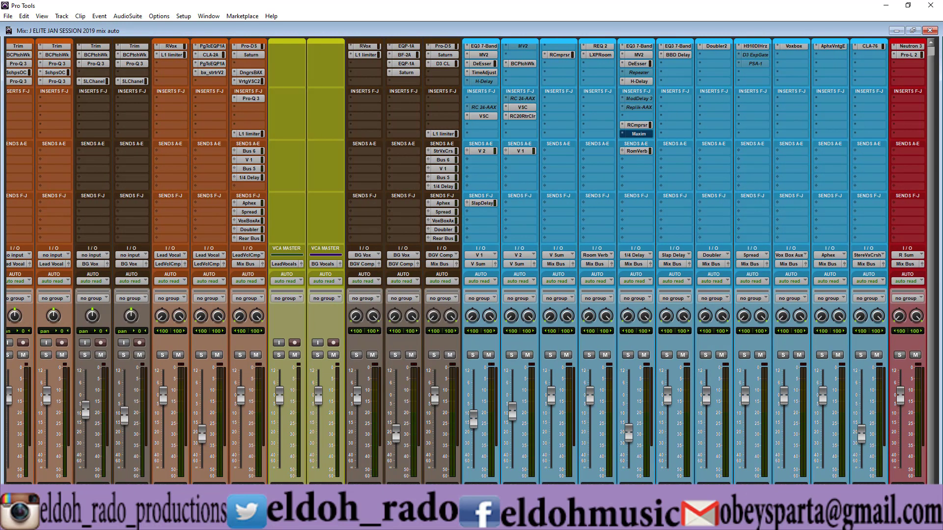
scroll(467, 261, left, 1)
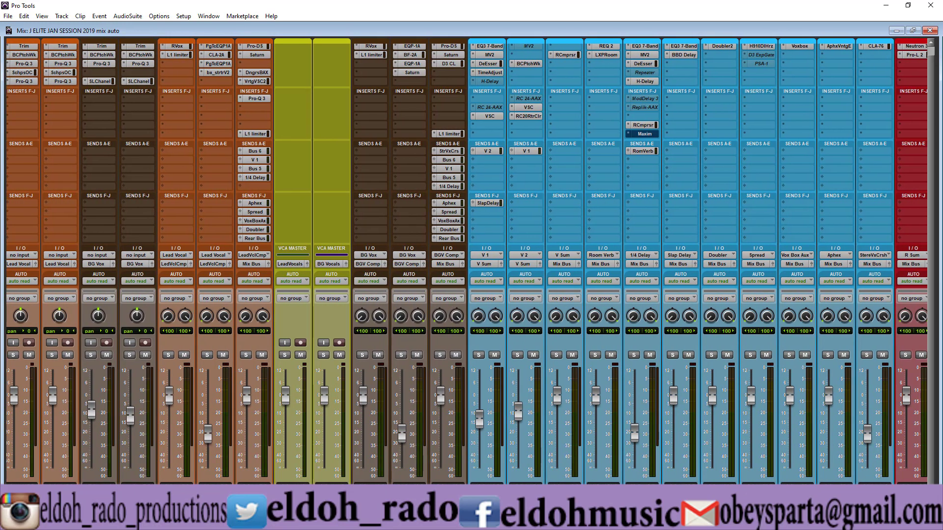
scroll(467, 261, left, 1)
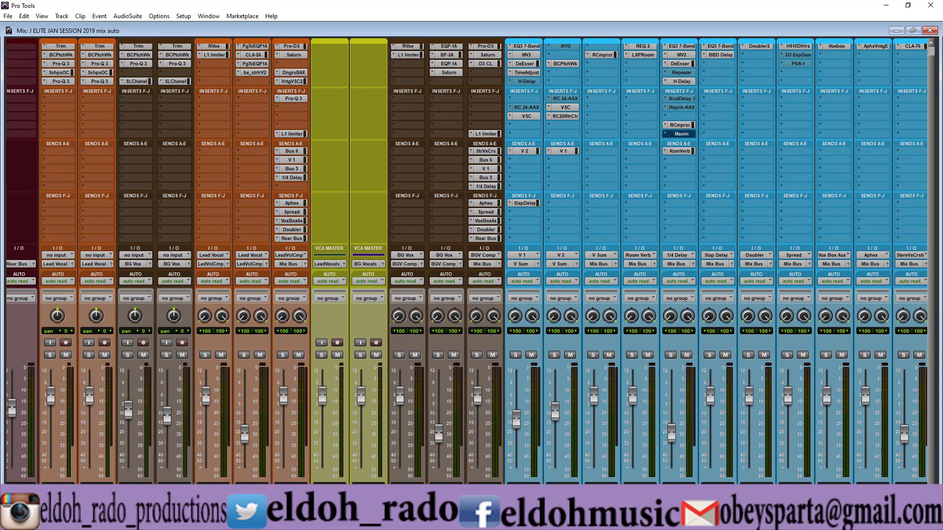
Step: Bring up the lead vocal tracks in the Edit window and audition the song's opening with its delay automation
key(ctrl+equal)
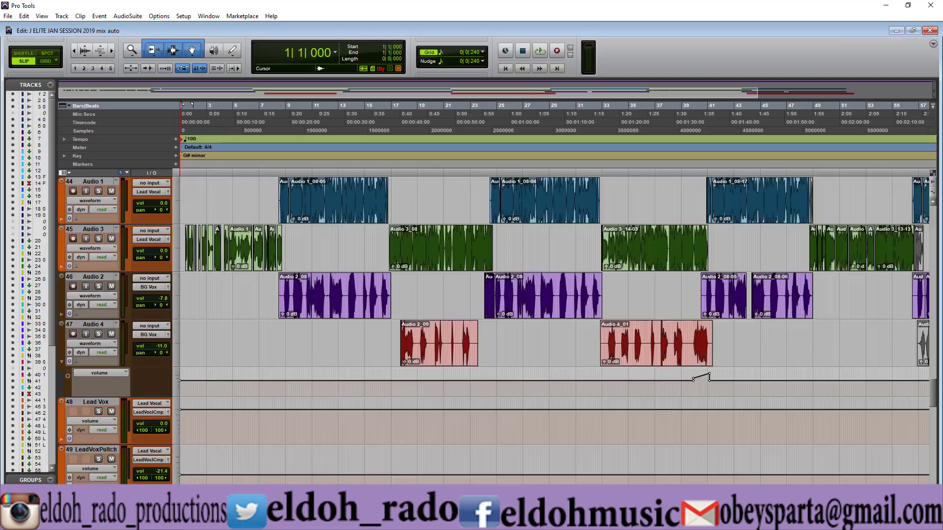
scroll(513, 404, down, 3)
scroll(513, 403, up, 8)
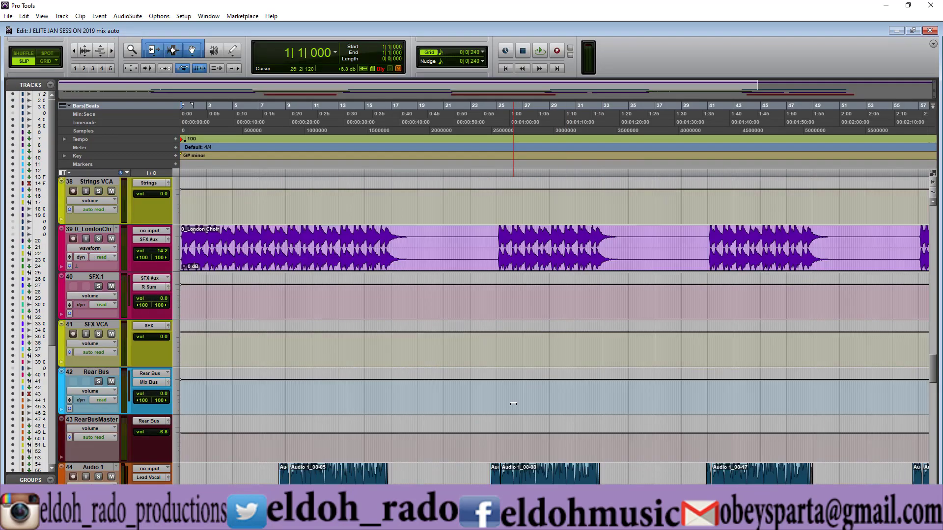
drag(95, 196, 137, 370)
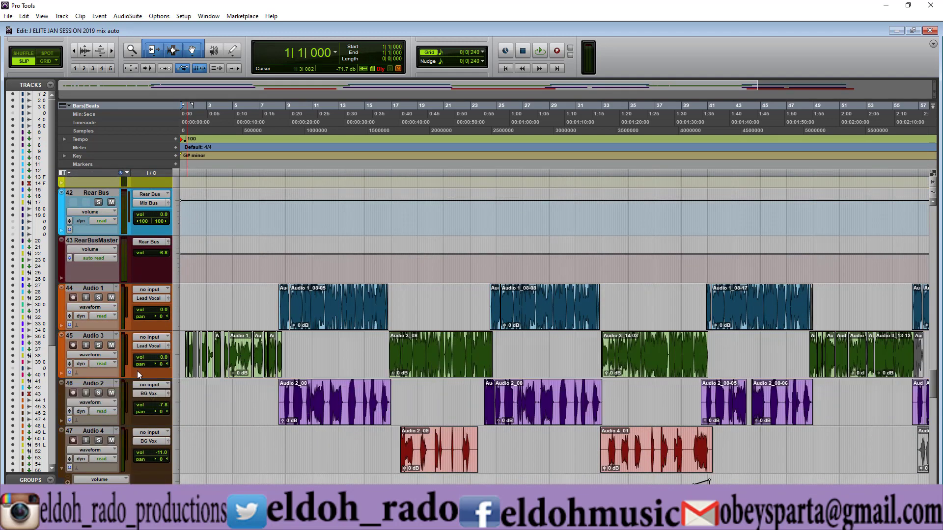
scroll(289, 388, down, 1)
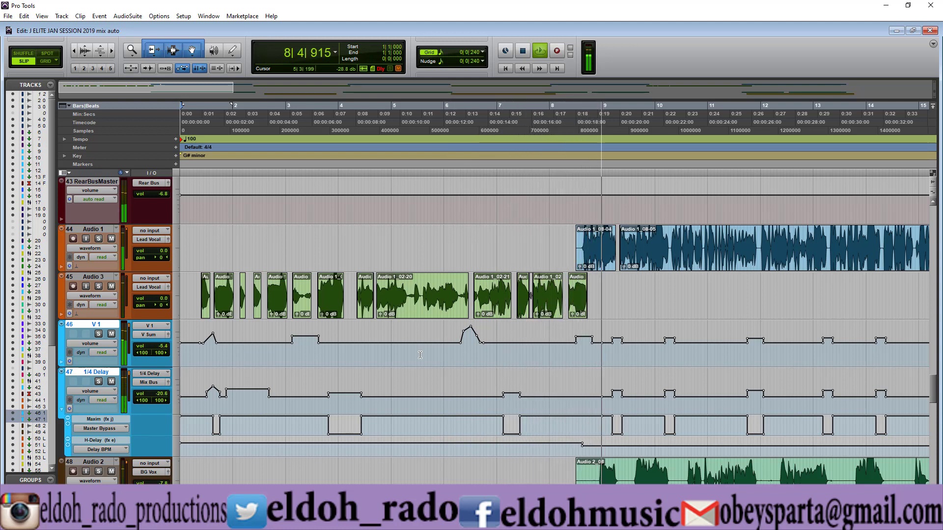
key(space)
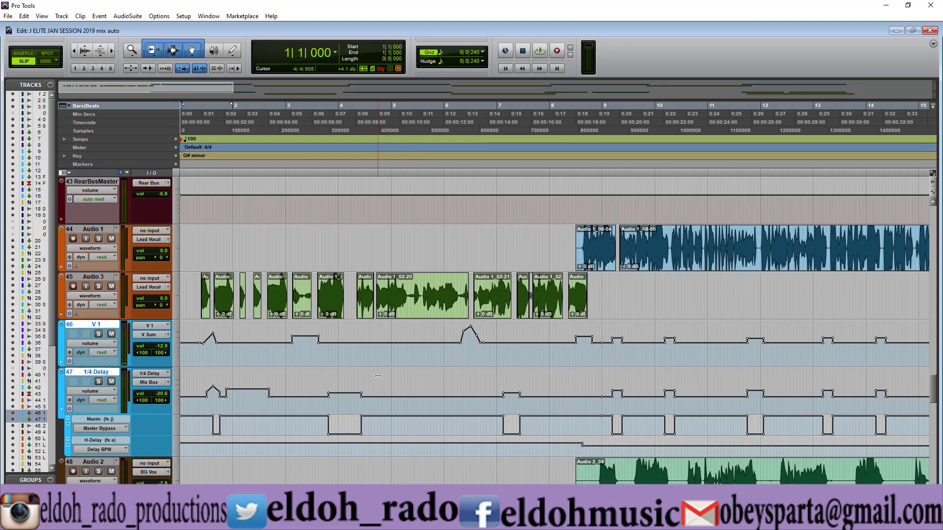
Step: Show Inserts A-E in the Edit window and enlarge the 1/4 Delay track's Maxim bypass and H-Delay BPM automation lanes
click(64, 173)
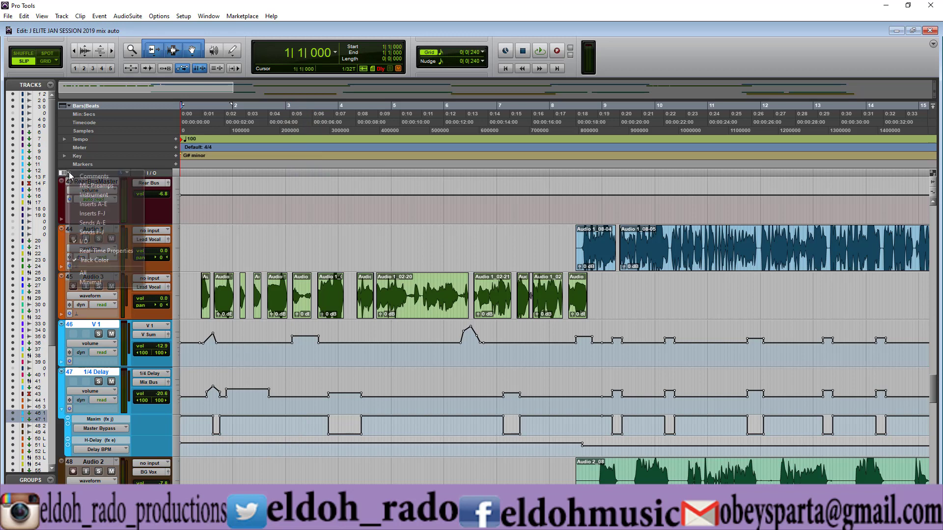
click(106, 205)
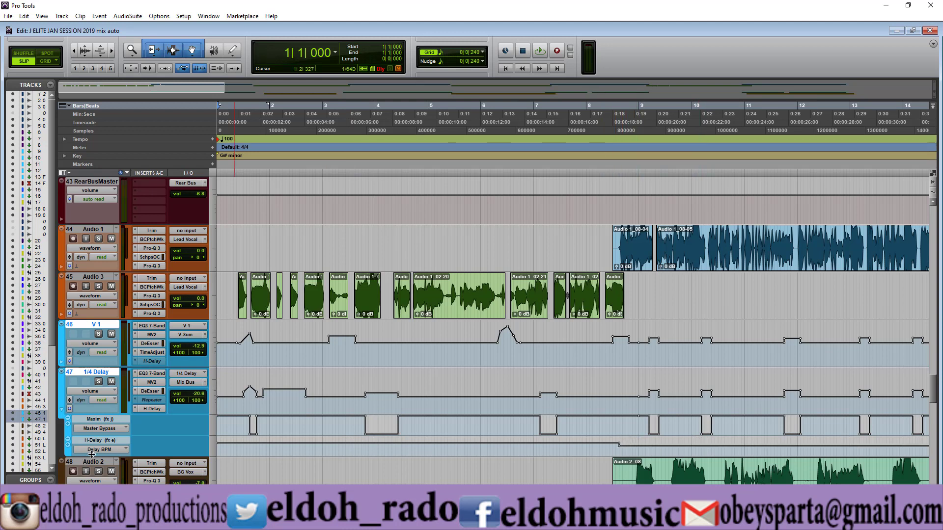
drag(91, 455, 92, 480)
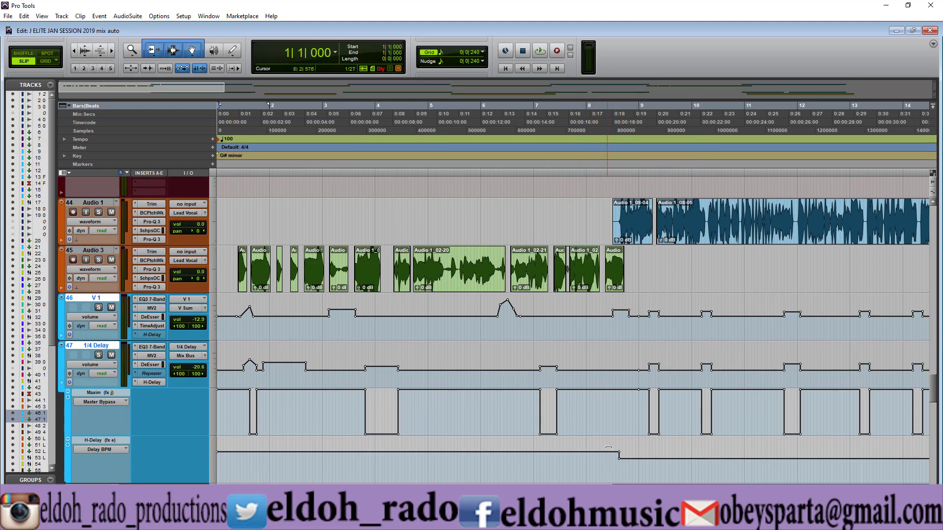
Step: Place the edit cursor at 8|3|081, just before the H-Delay BPM change, and solo the LeadVocals VCA
click(613, 456)
scroll(619, 451, right, 2)
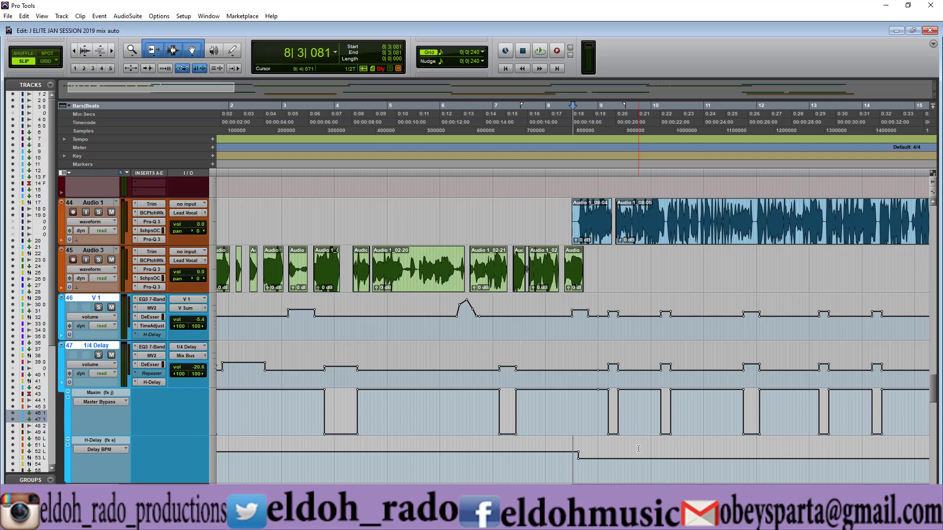
key(ctrl+equal)
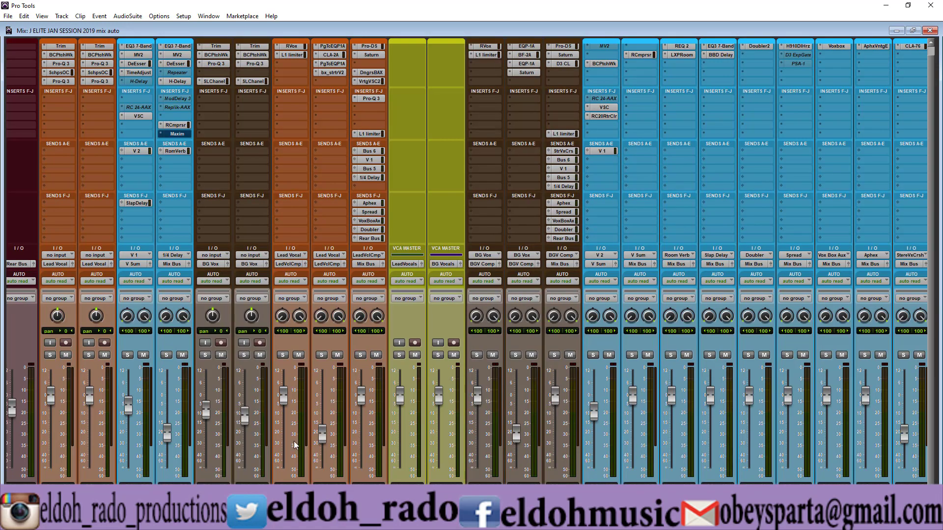
click(399, 355)
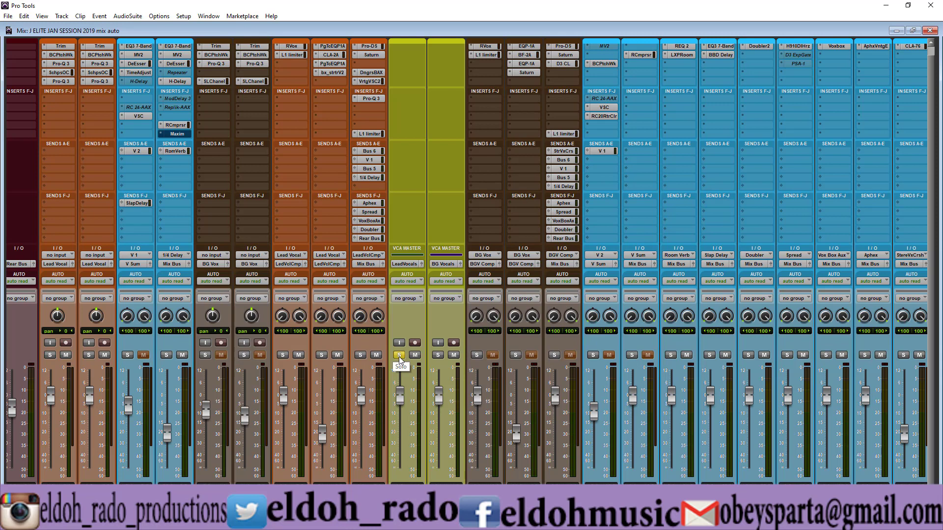
Step: Audition the soloed lead vocals twice from 8|3|081, clear the VCA solo and return to the Edit window
key(ctrl+equal)
key(space)
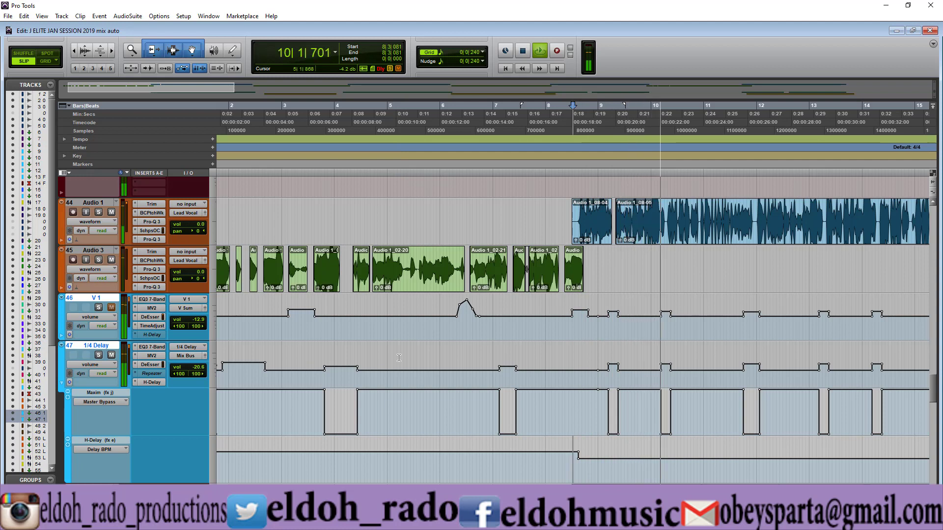
key(space)
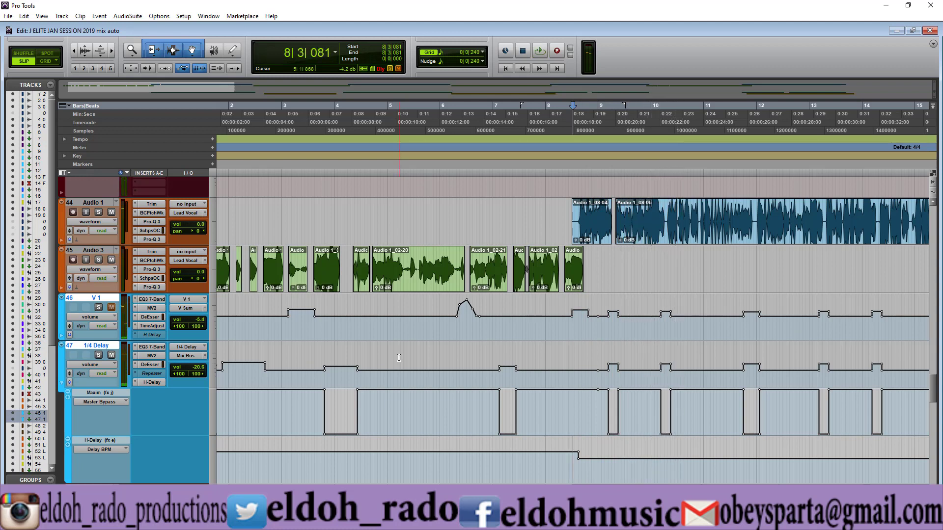
key(space)
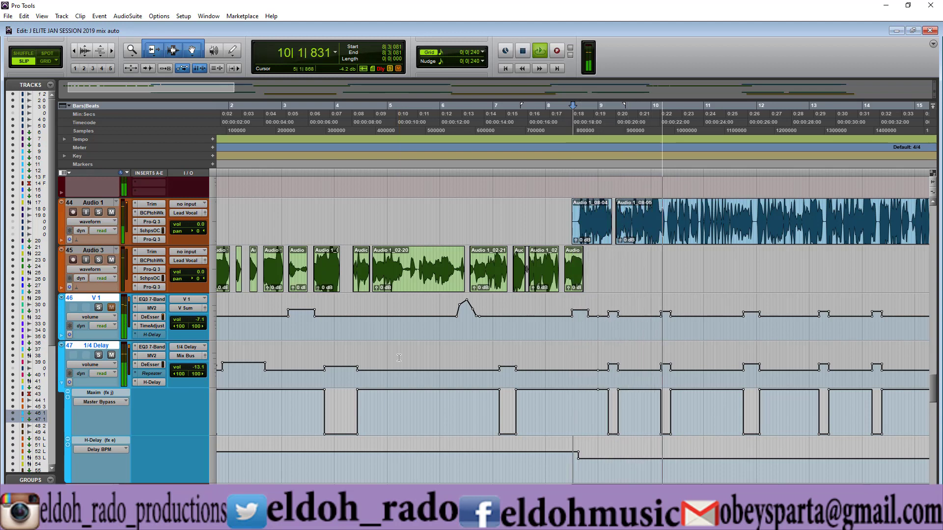
key(space)
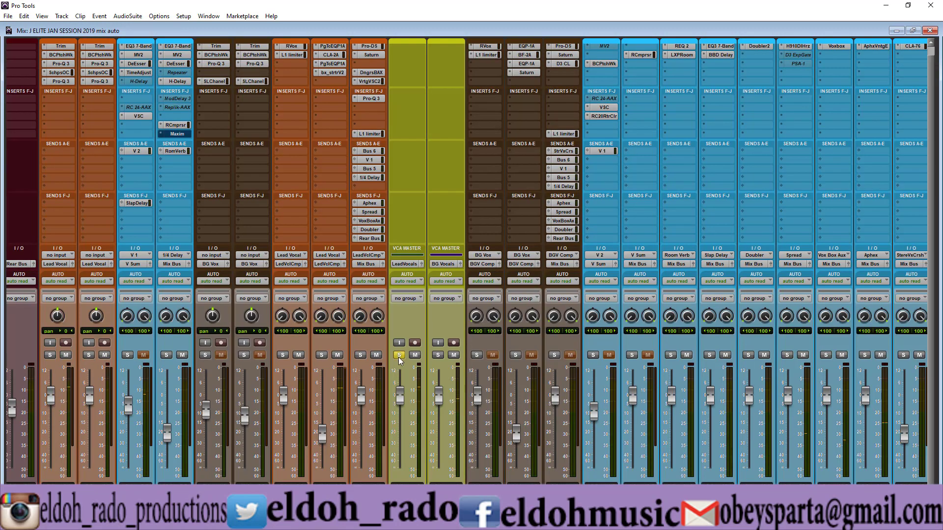
key(ctrl+equal)
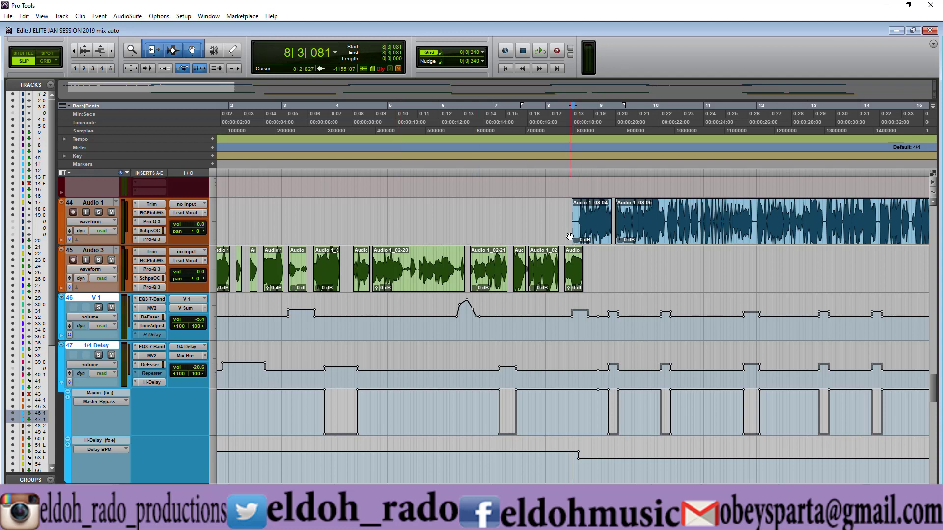
Step: Highlight the Audio 1 vocal from about bar 8 to bar 11, and return the cursor to the clip's start
drag(568, 223, 748, 217)
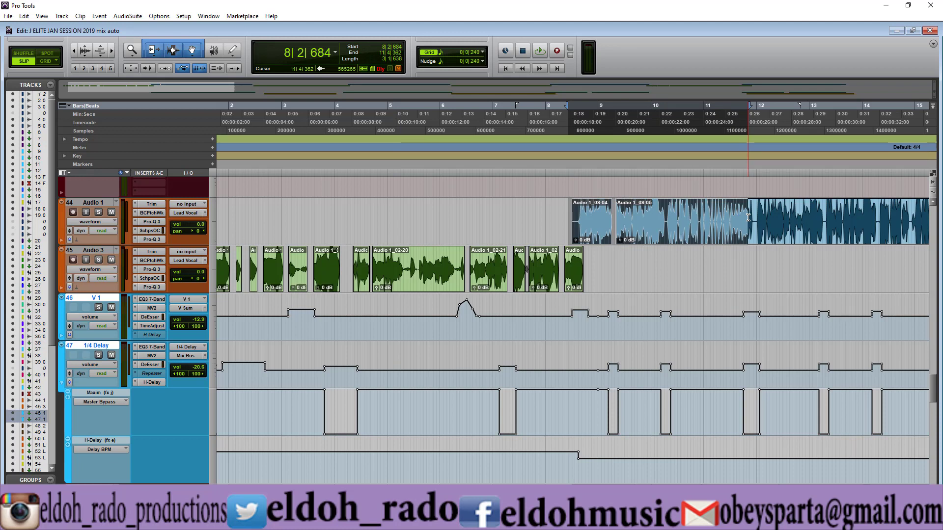
click(570, 217)
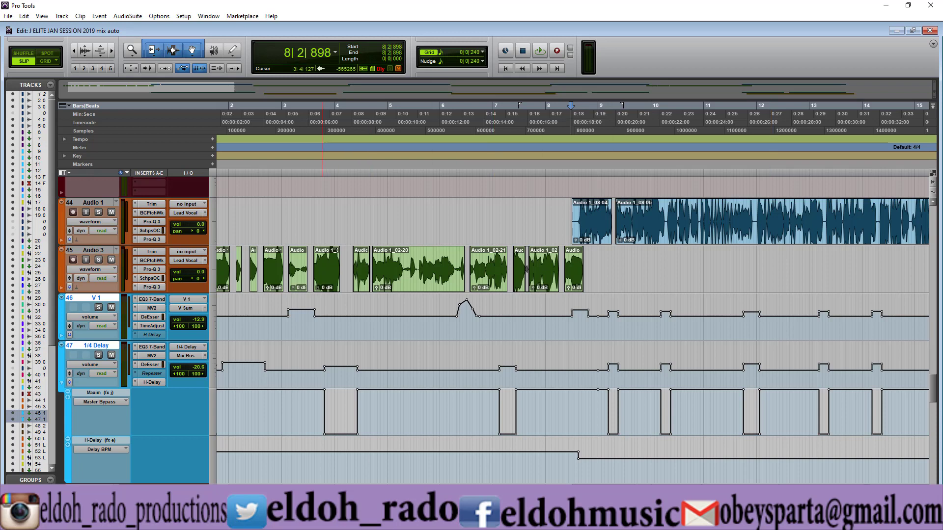
scroll(323, 270, left, 3)
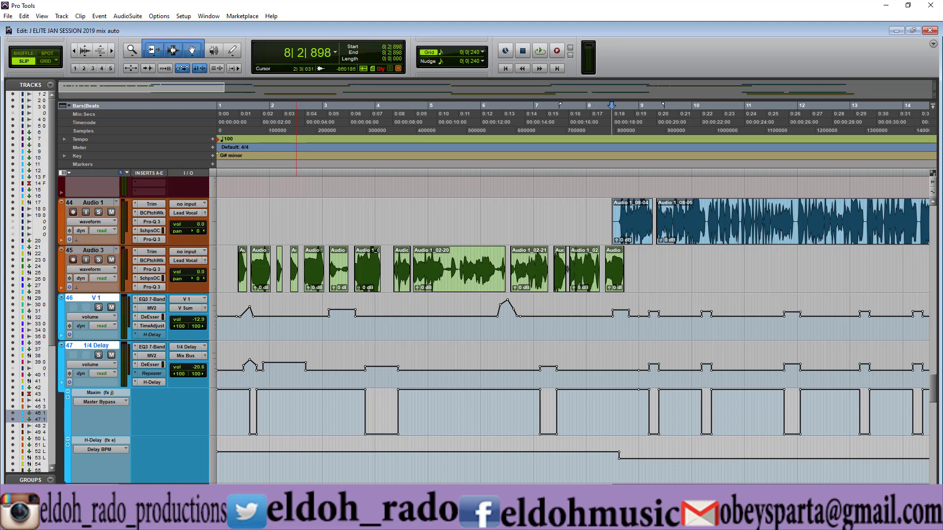
Step: Locate the H-Delay BPM automation bump near bar 38 and zoom in around 37|2|344 to examine it
key(r)
key(r)
key(r)
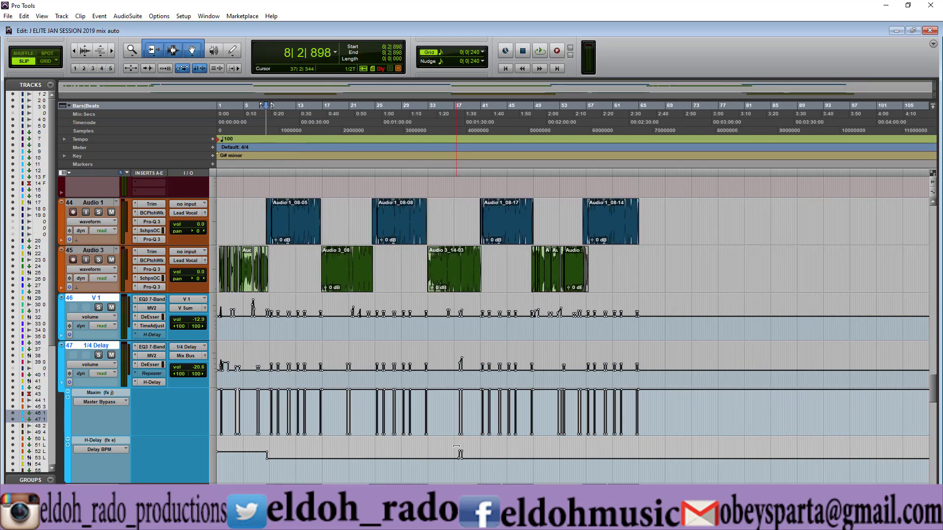
click(458, 453)
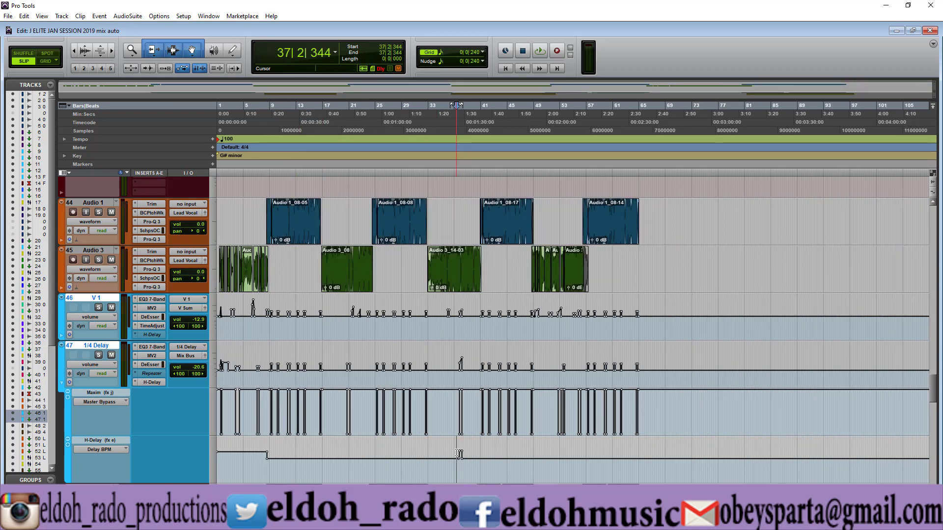
key(t)
key(t)
key(t)
key(t)
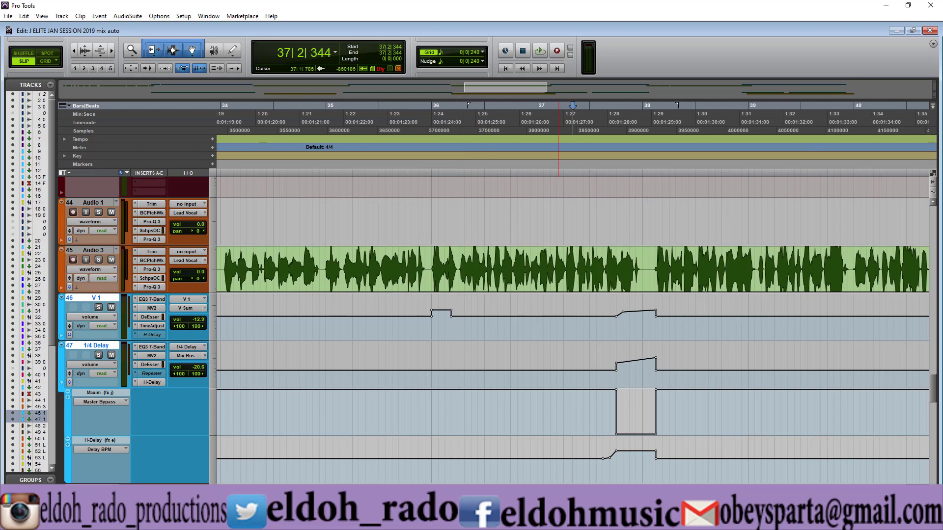
Step: Audition the vocal and delay automation around bar 38, starting playback from 35|3|809
scroll(559, 454, right, 5)
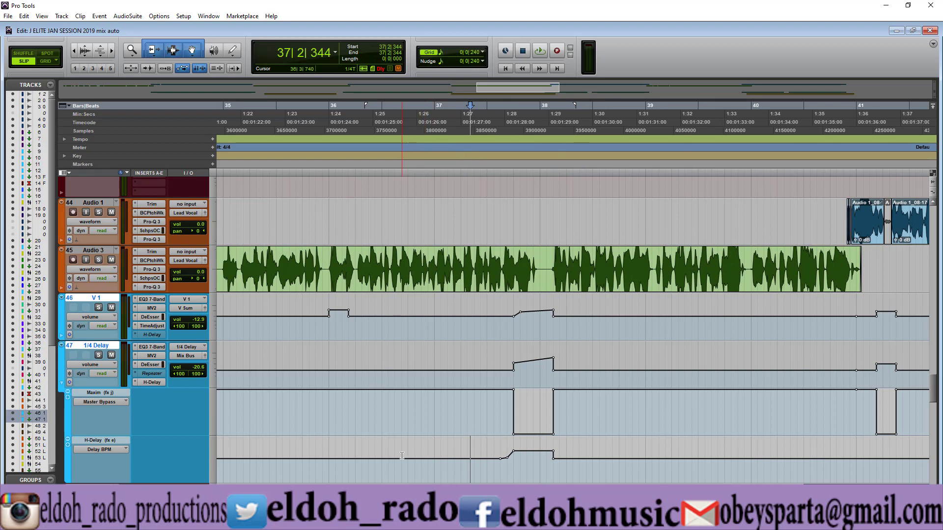
click(297, 454)
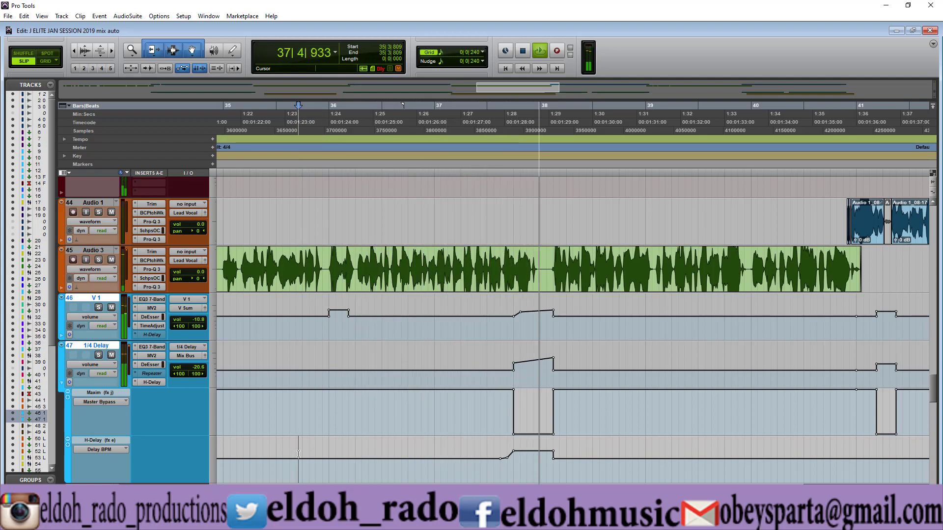
key(space)
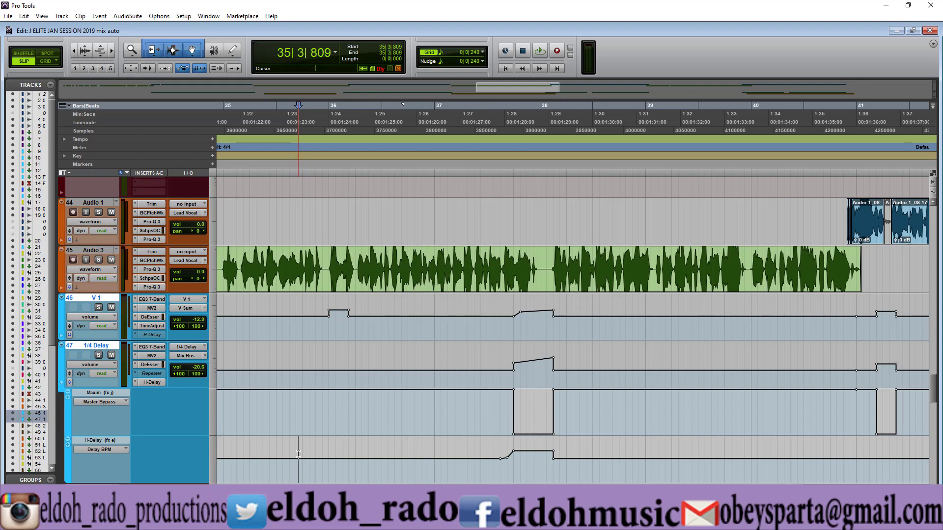
Step: Zoom out to view the vocal clips and delay automation across the whole song
key(r)
key(r)
key(r)
key(r)
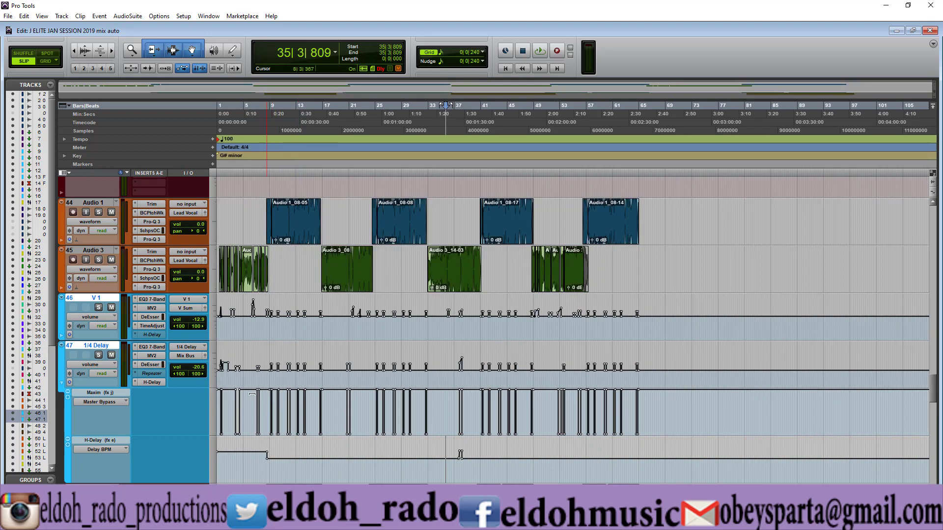
Step: Zoom in on the vocal and delay automation around bar 2|4|715 to examine it, and return to the whole-song view
click(230, 405)
key(t)
key(t)
key(t)
key(t)
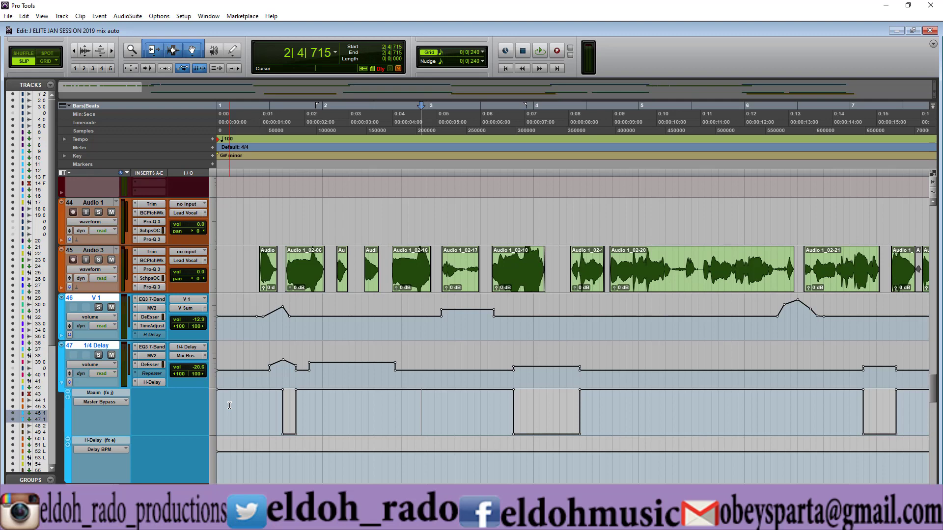
key(r)
key(r)
key(r)
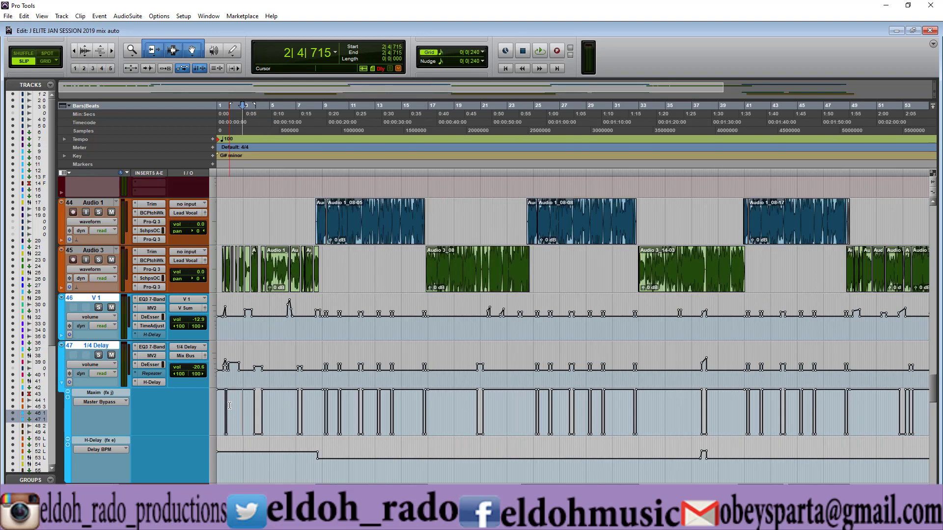
key(r)
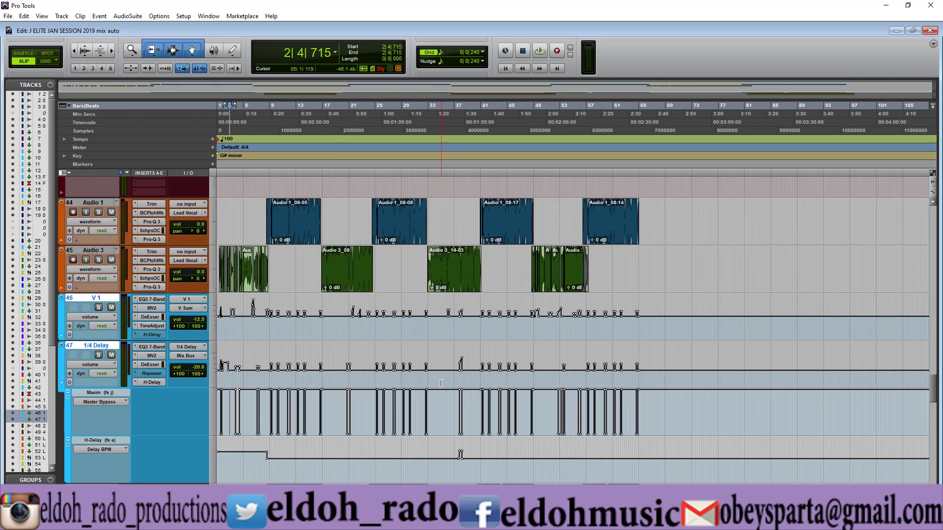
Step: Locate 52|4|016 and zoom in to examine the V 1 volume ramp and Maxim bypass automation around bar 53
click(558, 324)
key(t)
key(t)
key(t)
key(t)
key(t)
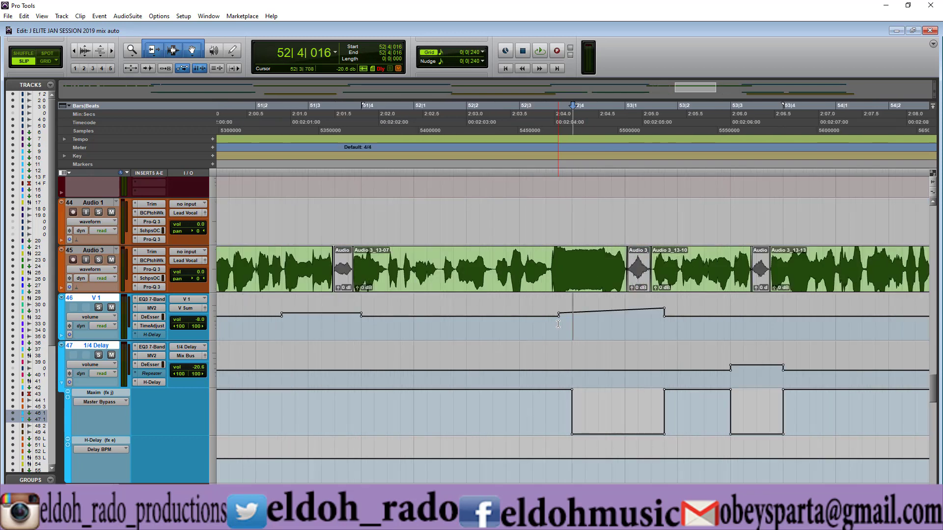
key(r)
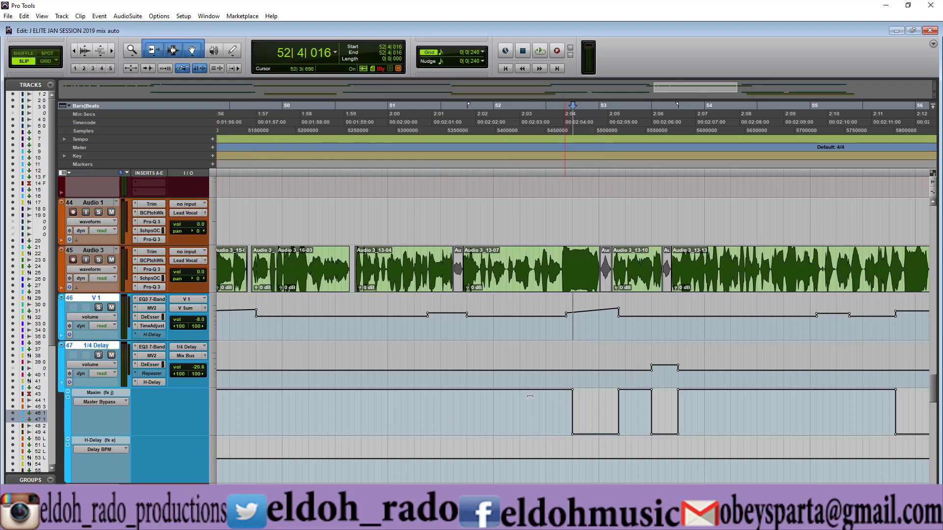
Step: Inspect the Maxim limiter inserted on the 1/4 Delay track in the mixer, close it, and return to the arrangement
key(ctrl+equal)
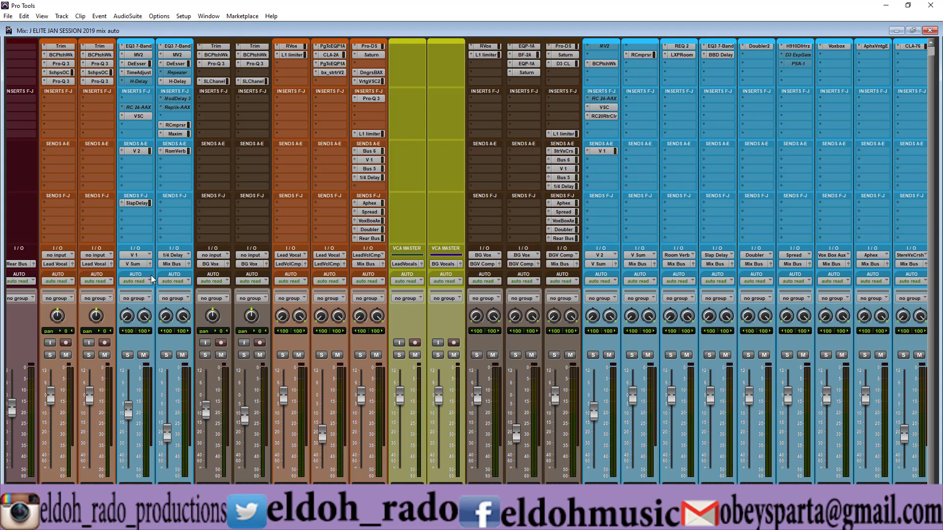
click(181, 137)
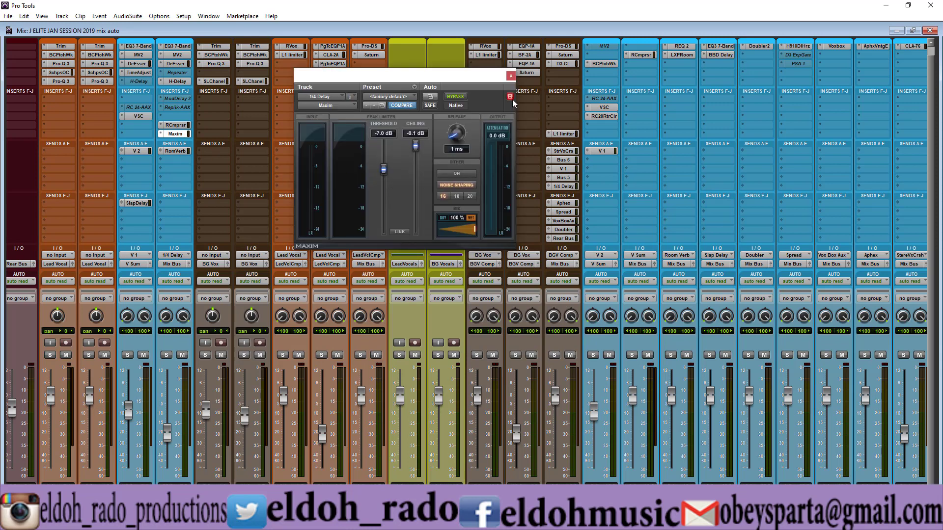
click(511, 75)
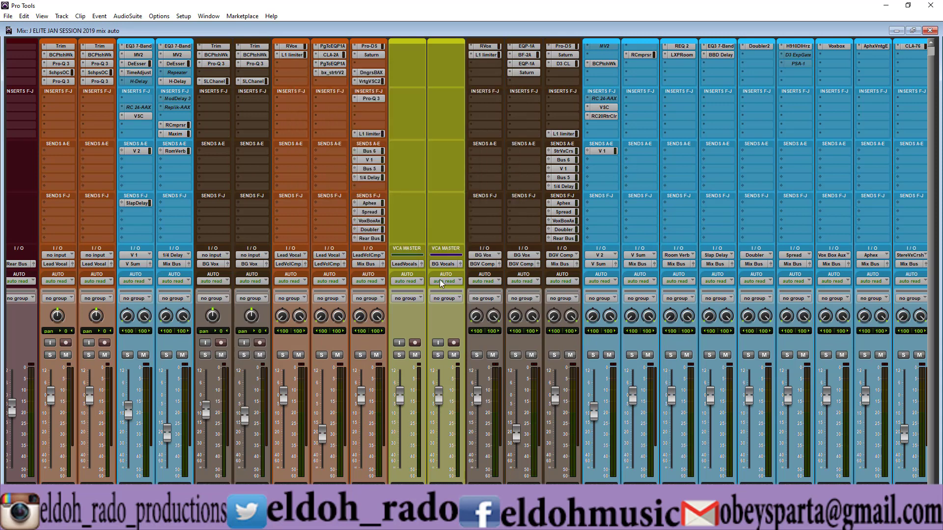
key(ctrl+equal)
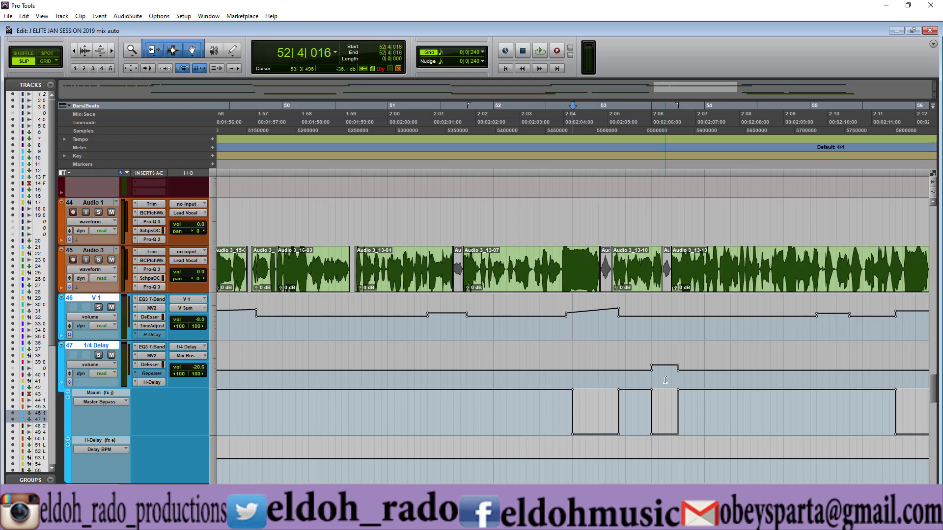
Step: Switch editing to Grid mode and select the Audio 3 vocal from 52|3|480 to 53|1|720
click(46, 61)
click(482, 52)
click(691, 66)
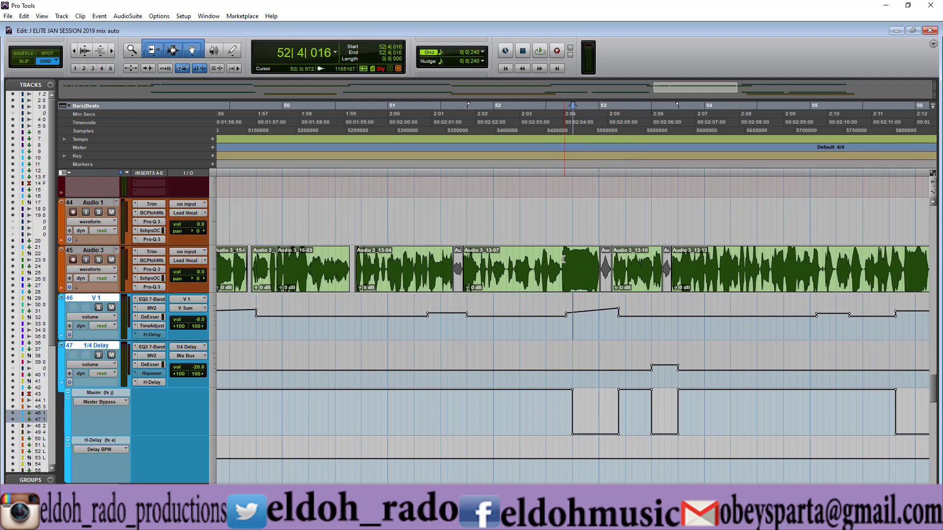
drag(558, 262, 618, 265)
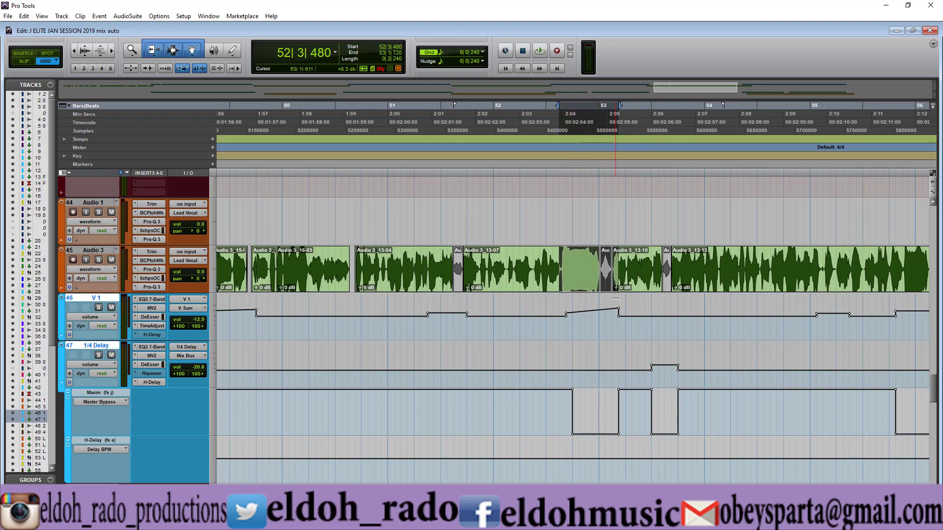
Step: Audition the vocal and delay automation from 51|3|720 twice, stopping after bar 53
click(460, 326)
key(space)
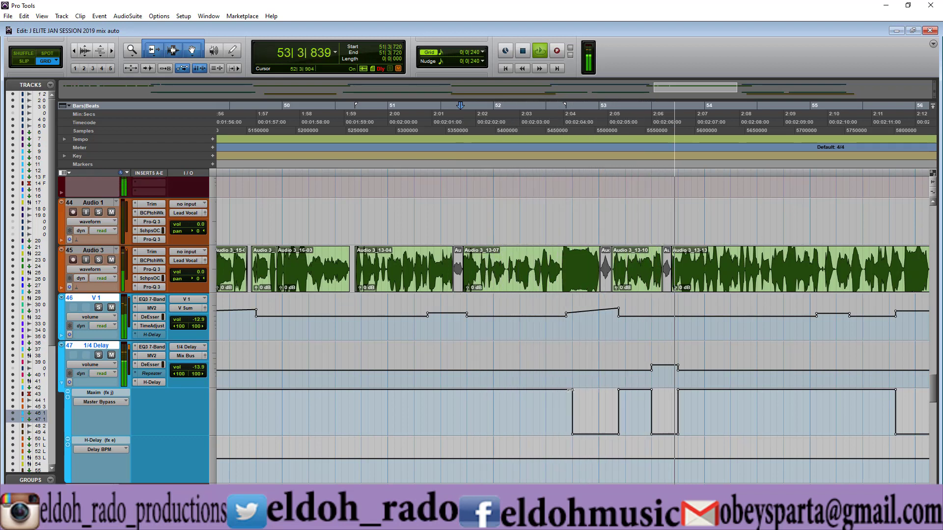
key(space)
key(space)
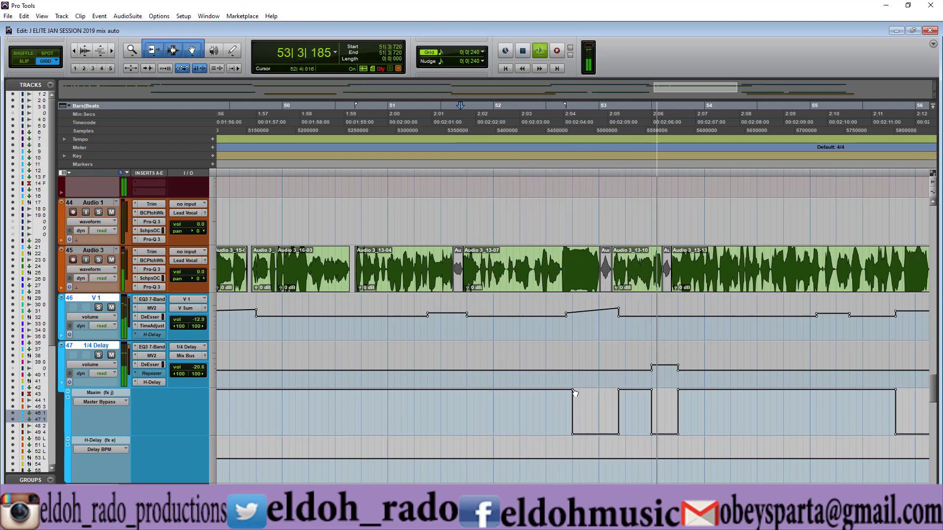
key(space)
Step: Move the start of the Maxim Master Bypass dip before bar 53 to 52|3|720 and audition it from 51|4|720
drag(573, 391, 566, 391)
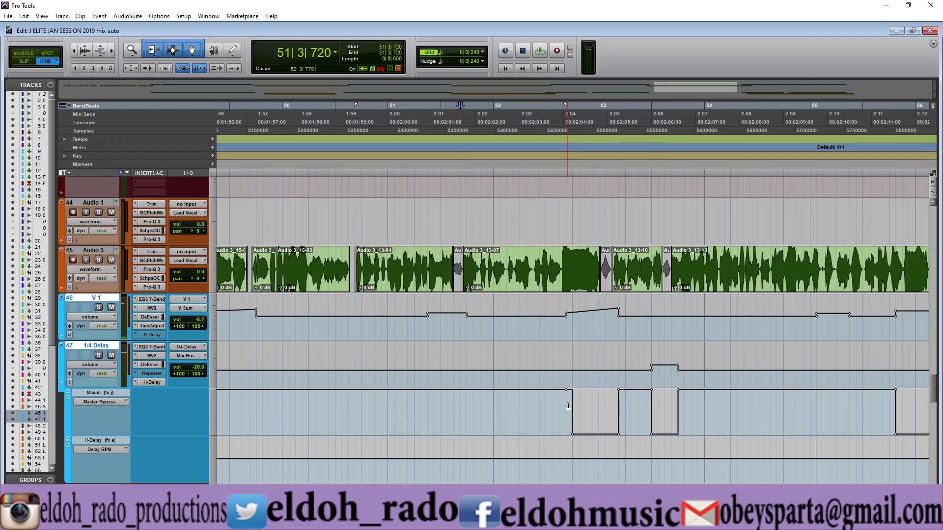
drag(572, 434, 566, 434)
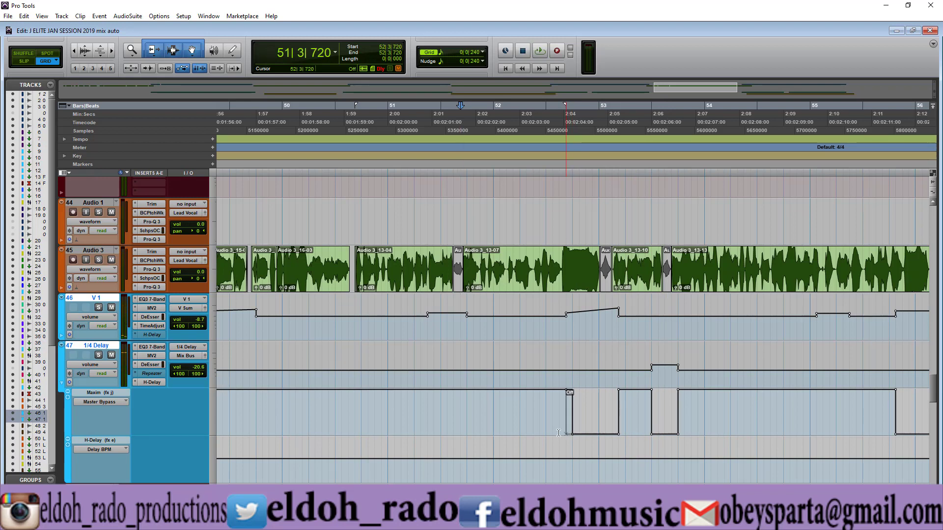
click(486, 409)
key(space)
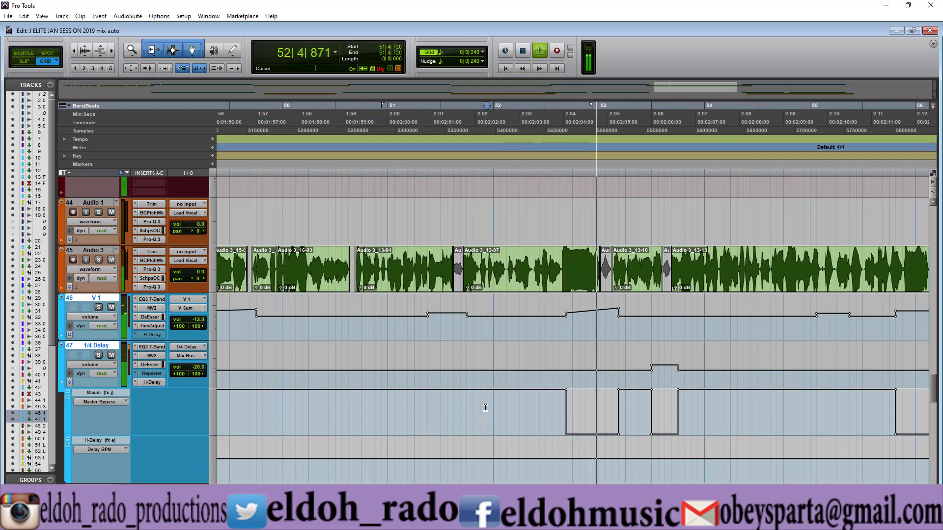
key(space)
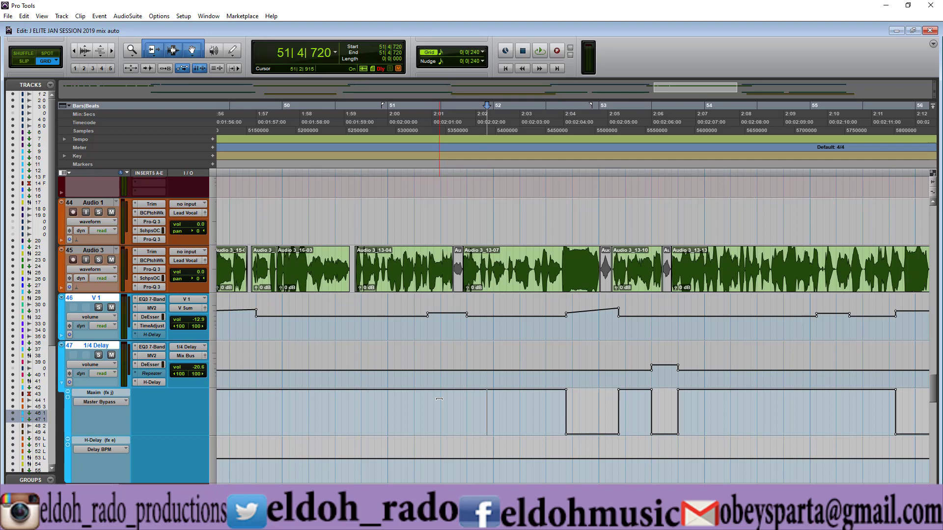
Step: Zoom out to view the vocal clips with the reverb and delay automation over the full song length
key(r)
key(r)
key(r)
key(r)
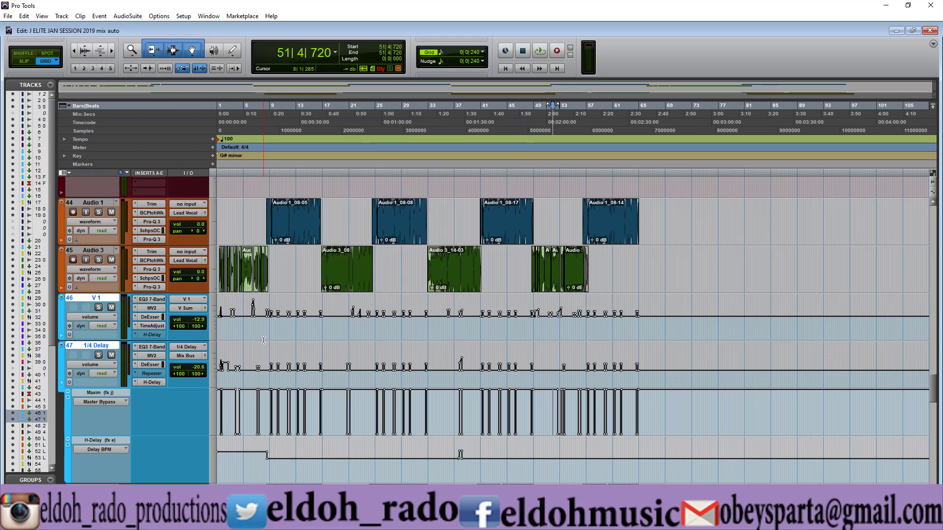
Step: In the mixer, move V 1 directly after V 2 and place 1/4 Delay between Room Verb and Slap Delay
key(ctrl+equal)
drag(172, 498, 621, 497)
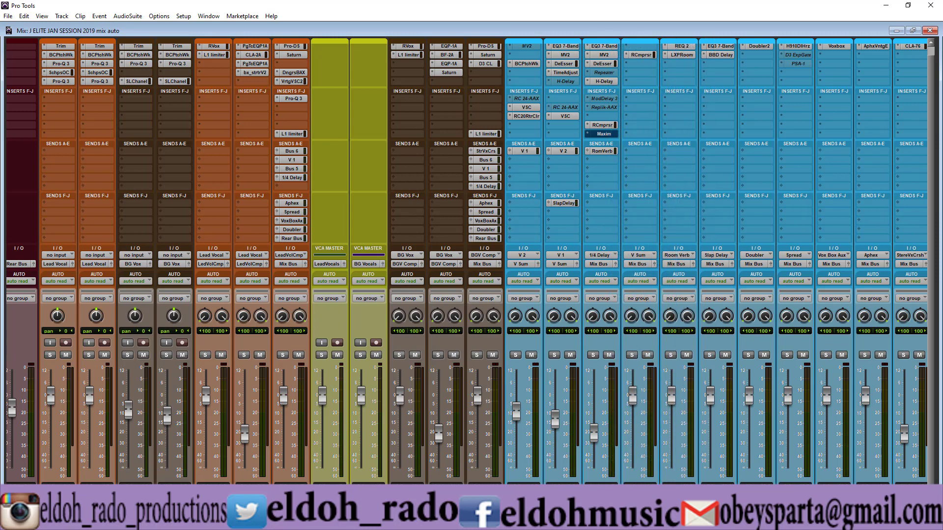
drag(601, 498, 685, 497)
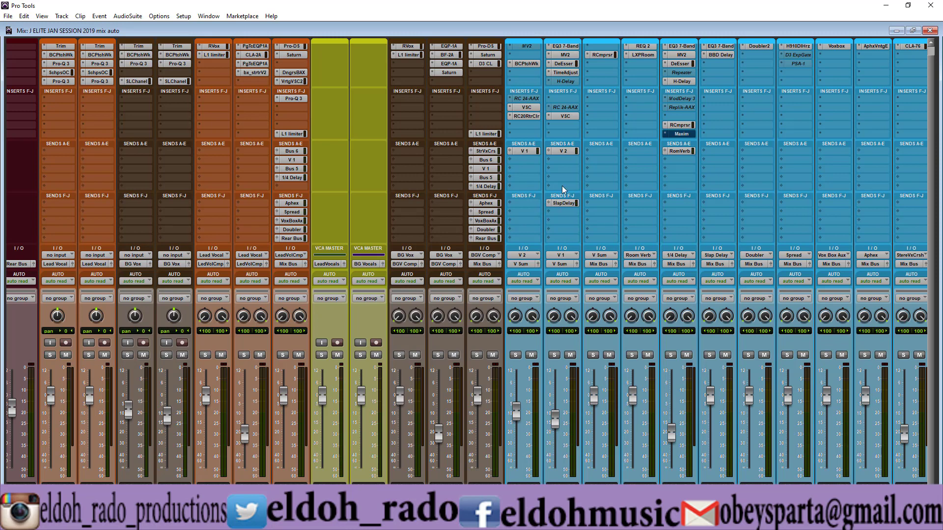
Step: Show the VerbSuite Classics reverbs of V 2 and V 1 together, with V 2's window left of V 1's, for comparison
click(525, 108)
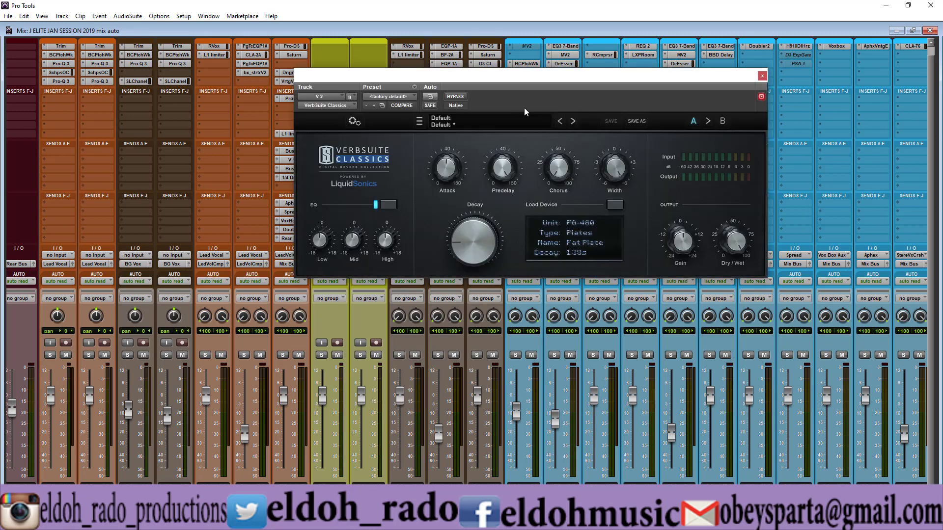
drag(561, 78, 405, 165)
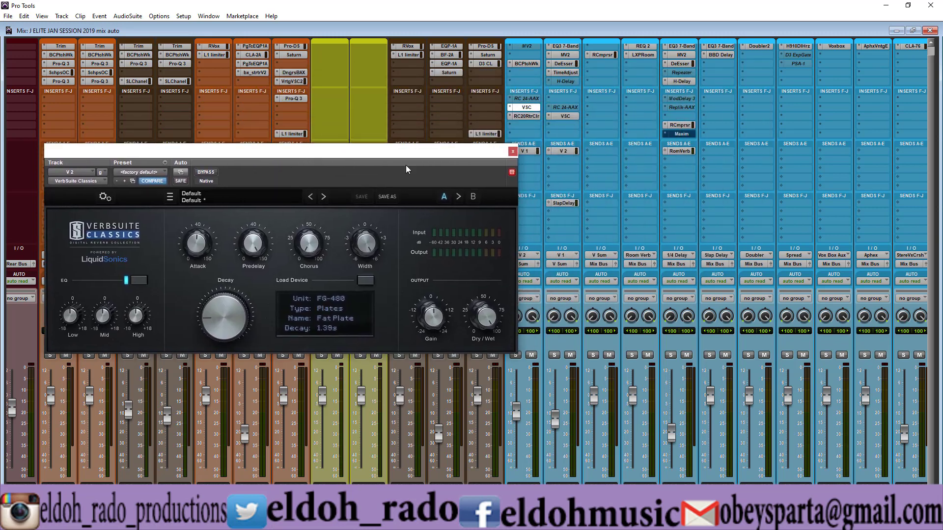
click(570, 117)
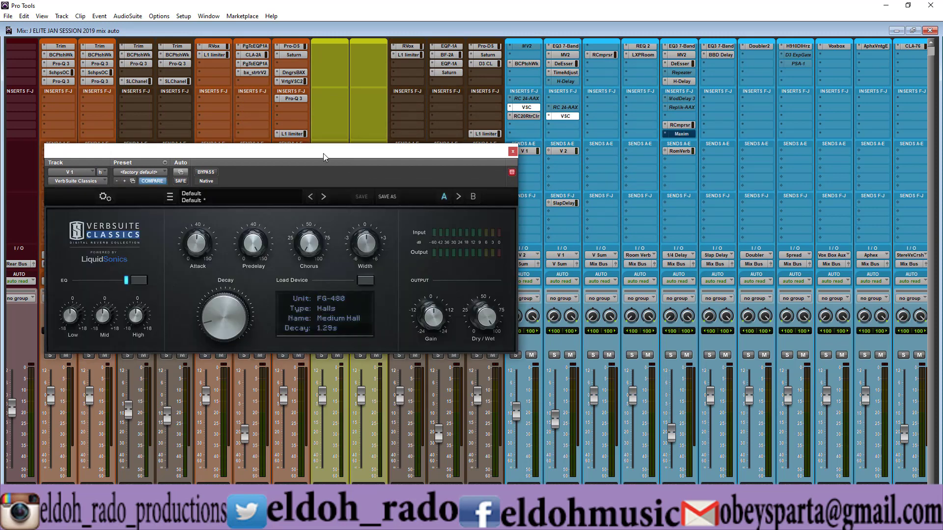
click(512, 172)
drag(373, 152, 755, 154)
drag(422, 155, 363, 161)
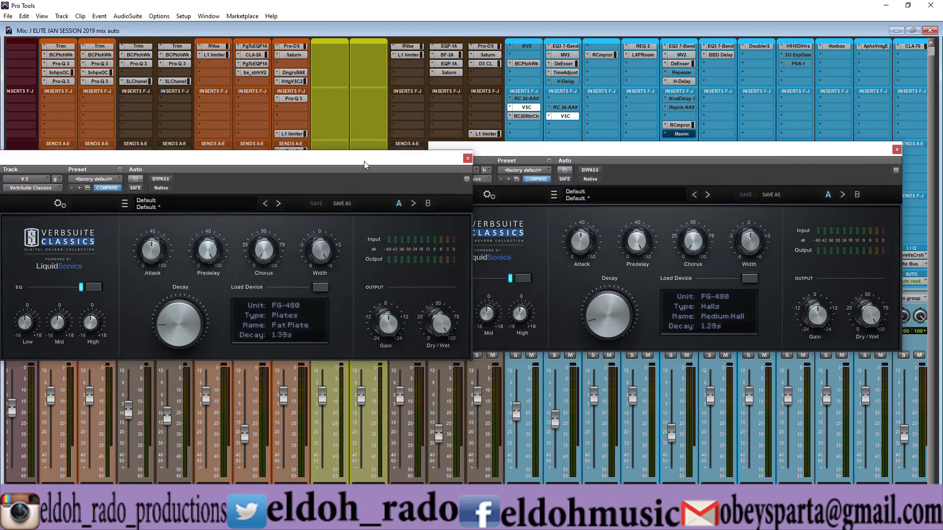
drag(537, 154, 583, 152)
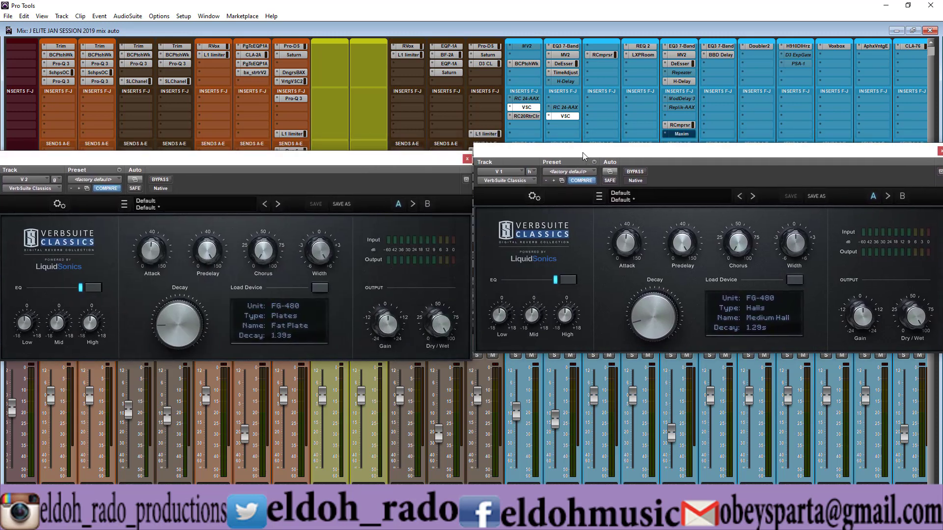
drag(421, 161, 420, 151)
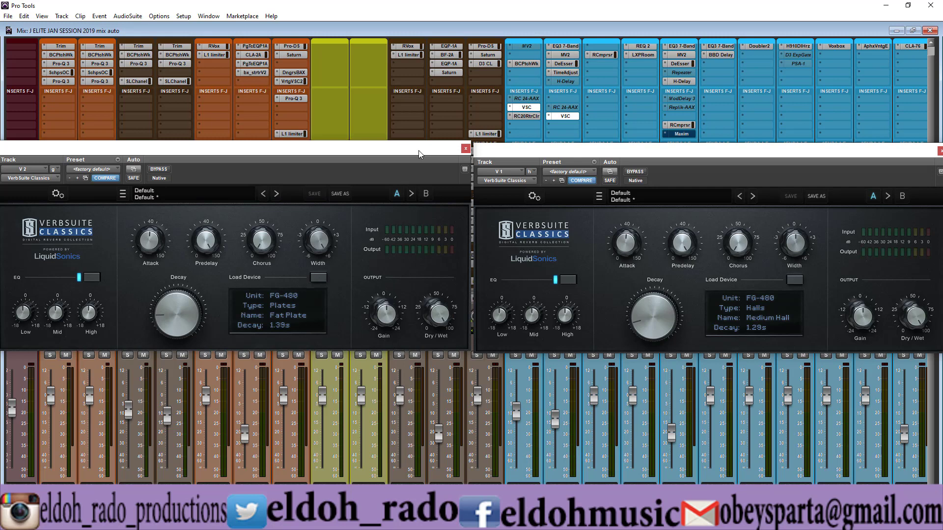
drag(419, 150, 437, 154)
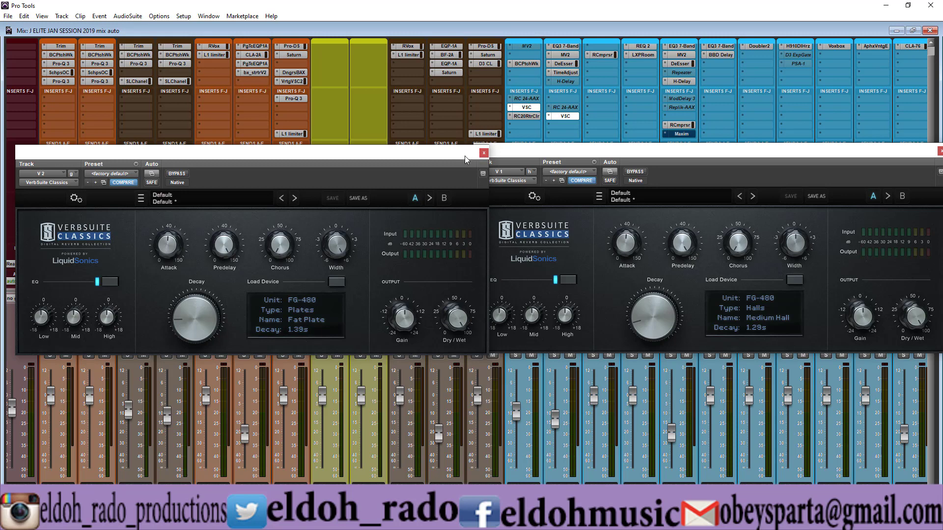
Step: Close V 2's reverb window and reorder the mixer so the V 1 track comes before V 2
drag(464, 155, 465, 186)
click(485, 188)
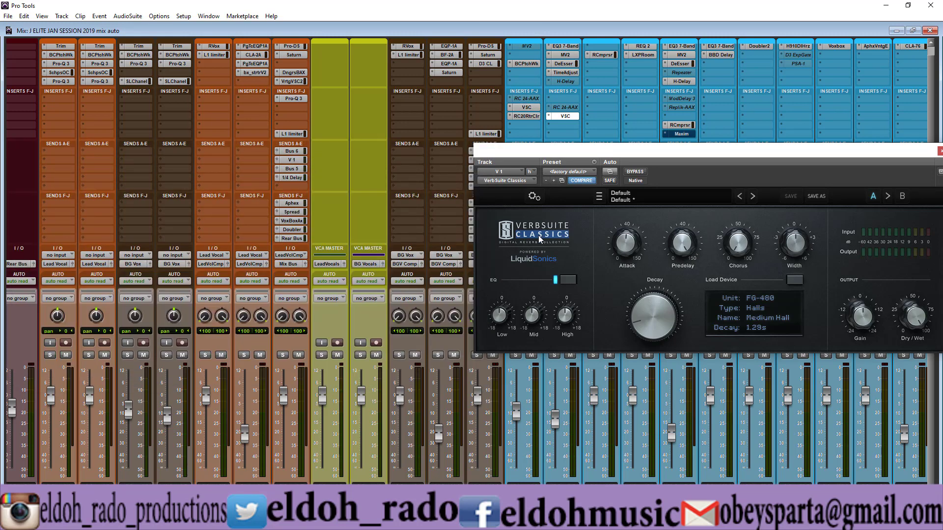
drag(540, 150, 564, 190)
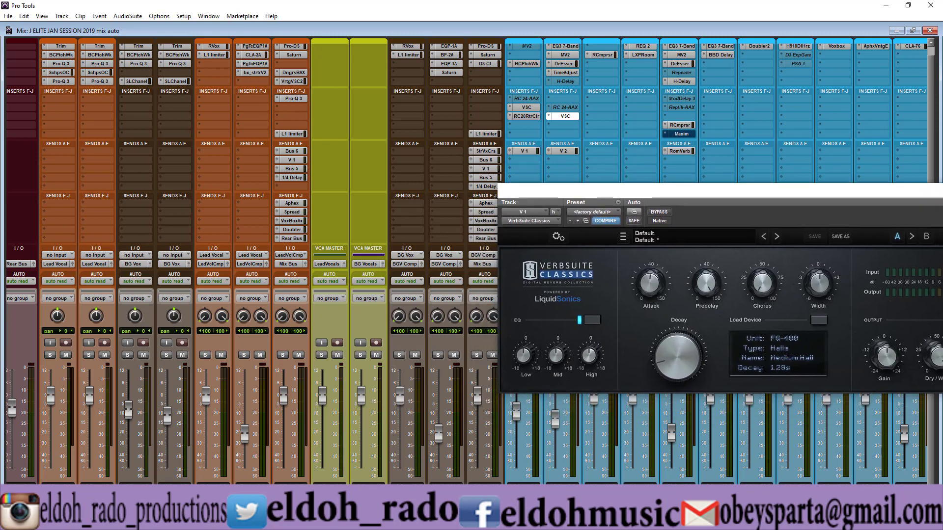
drag(562, 497, 509, 497)
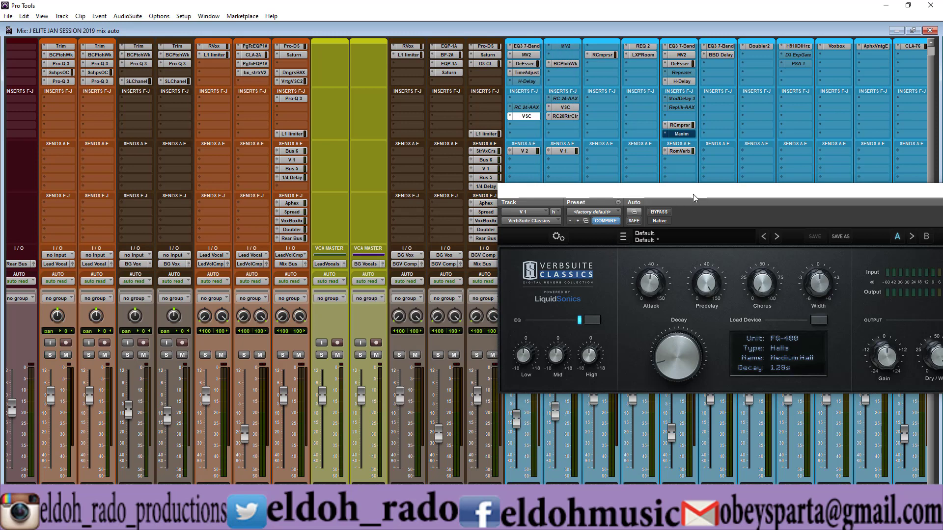
Step: Reopen V 2's VerbSuite Classics and arrange both reverb windows with V 1 on the left and V 2 on the right
drag(688, 195, 43, 178)
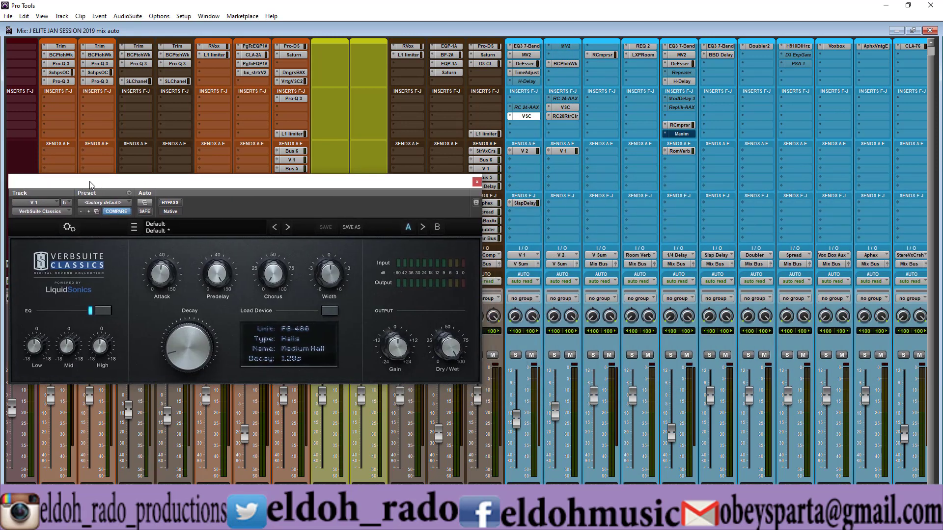
click(567, 108)
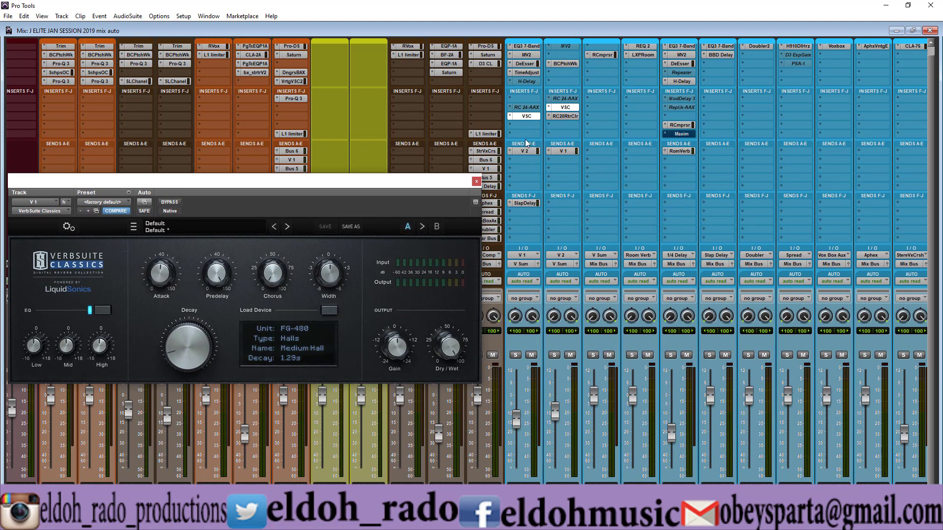
drag(326, 158, 757, 184)
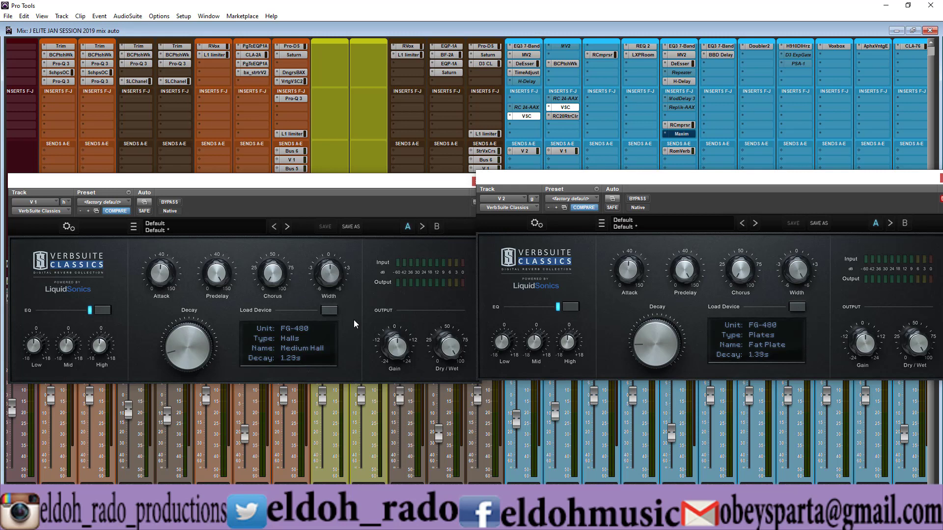
drag(423, 184, 400, 172)
drag(538, 173, 510, 122)
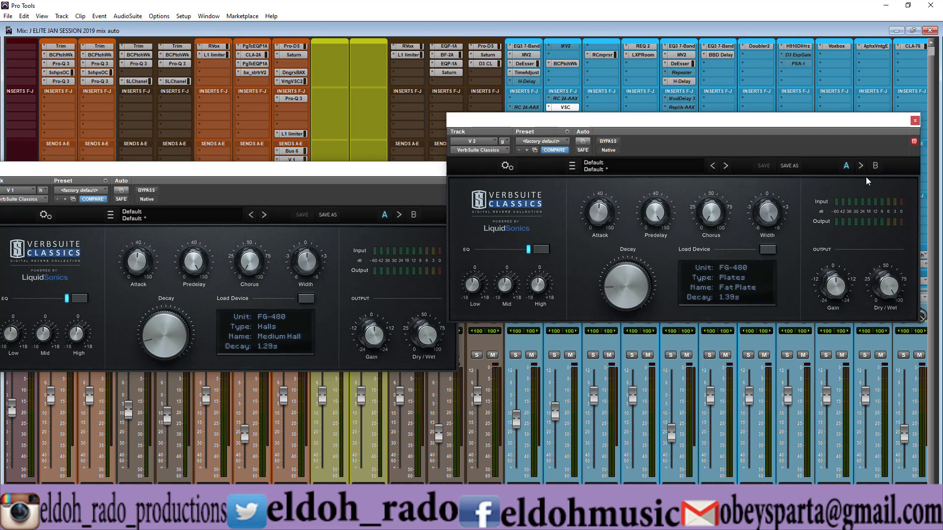
Step: Compare settings A and B of V 2's reverb, return it to A, and switch V 1's reverb to setting B
click(875, 166)
click(845, 165)
click(415, 216)
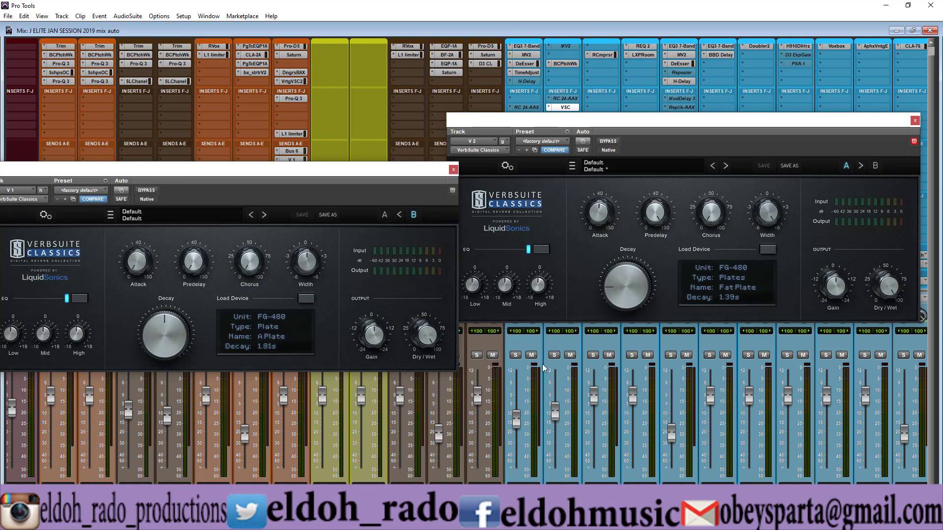
Step: Play the song while switching V 1's reverb to setting A and V 2's reverb to setting B for comparison
key(space)
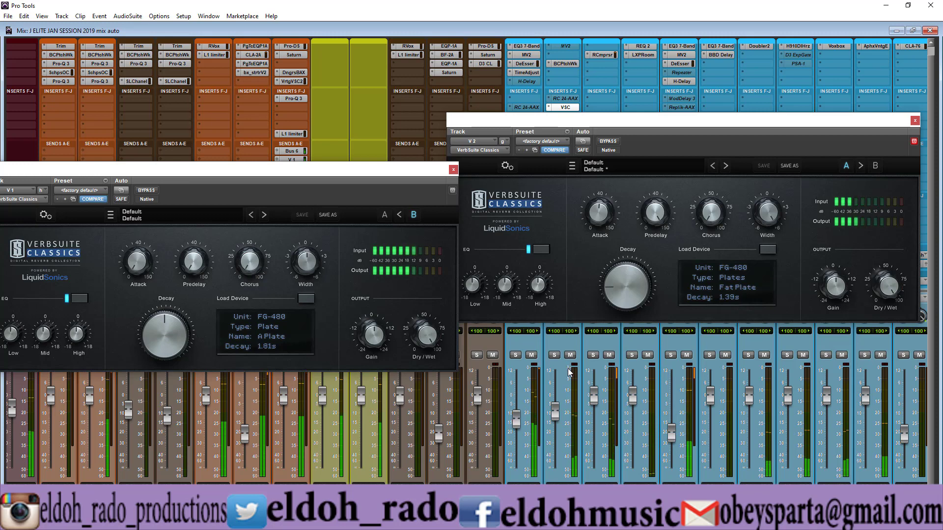
click(384, 216)
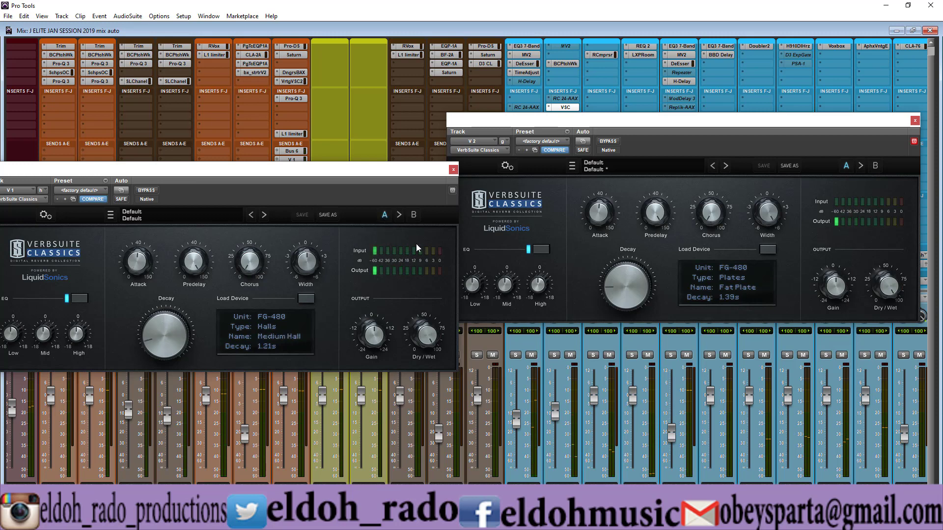
click(875, 166)
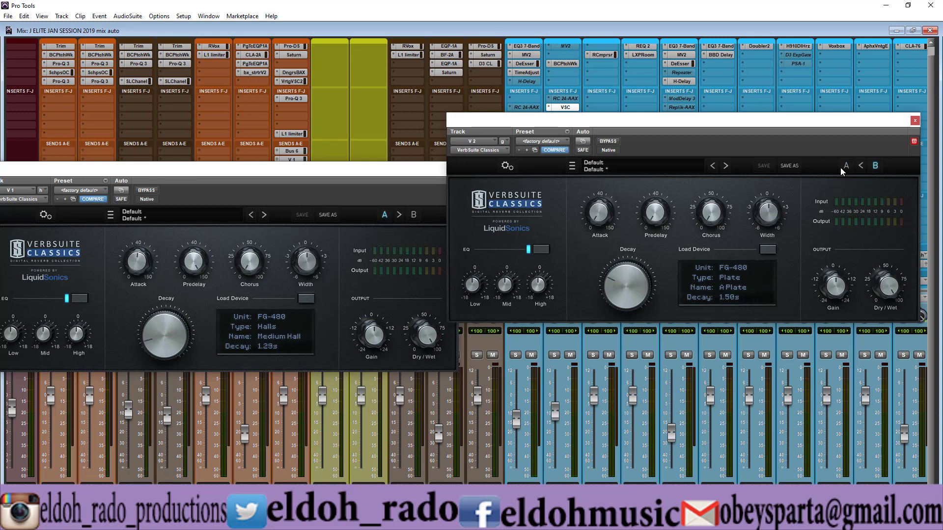
click(845, 167)
click(877, 167)
Step: Load the FG-480 Medium Hall device from the Halls type into setting B of V 2's reverb
click(648, 169)
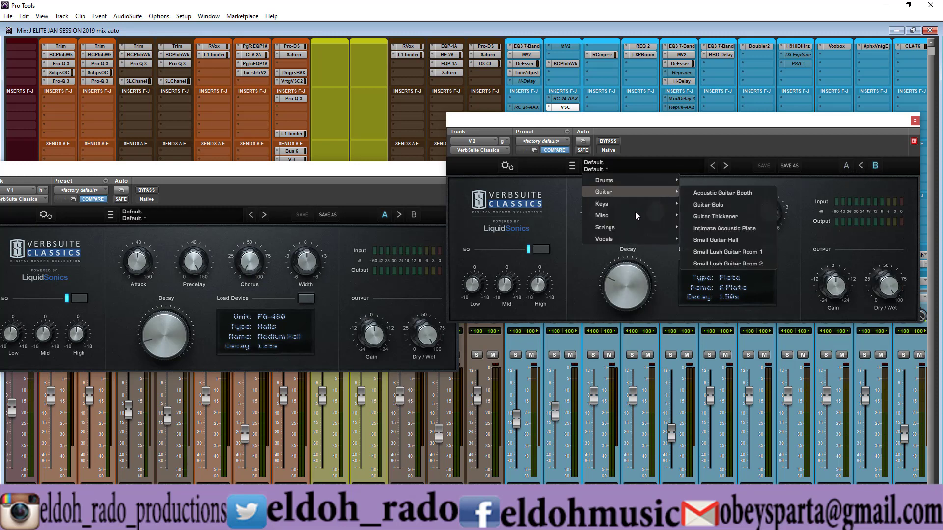
mouse_move(636, 216)
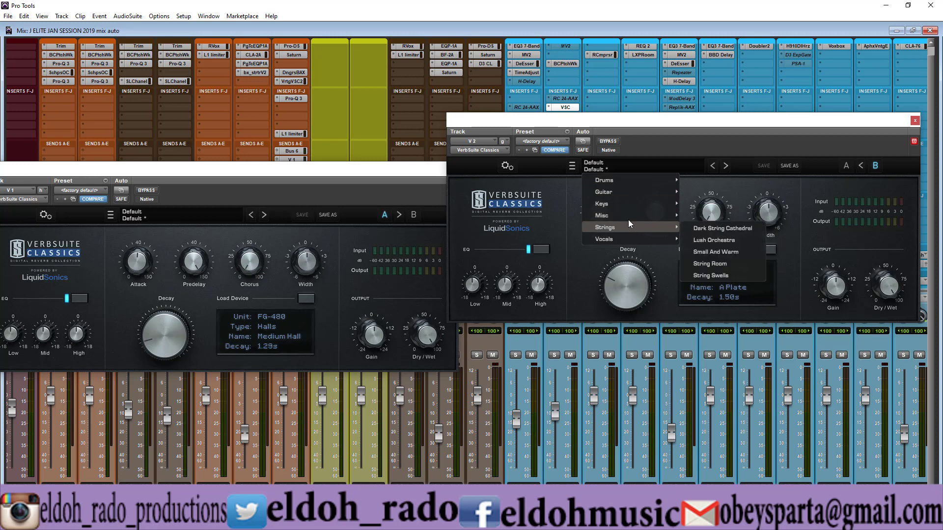
click(766, 249)
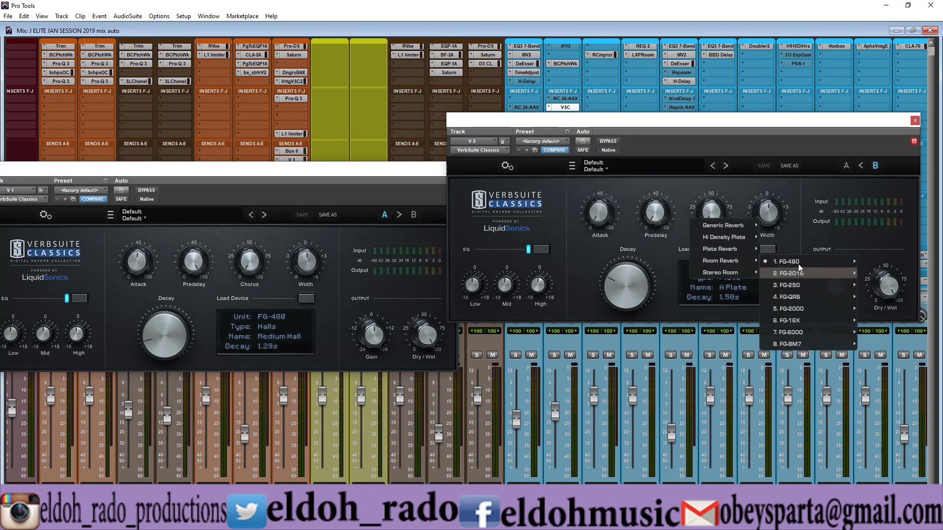
mouse_move(814, 263)
mouse_move(885, 273)
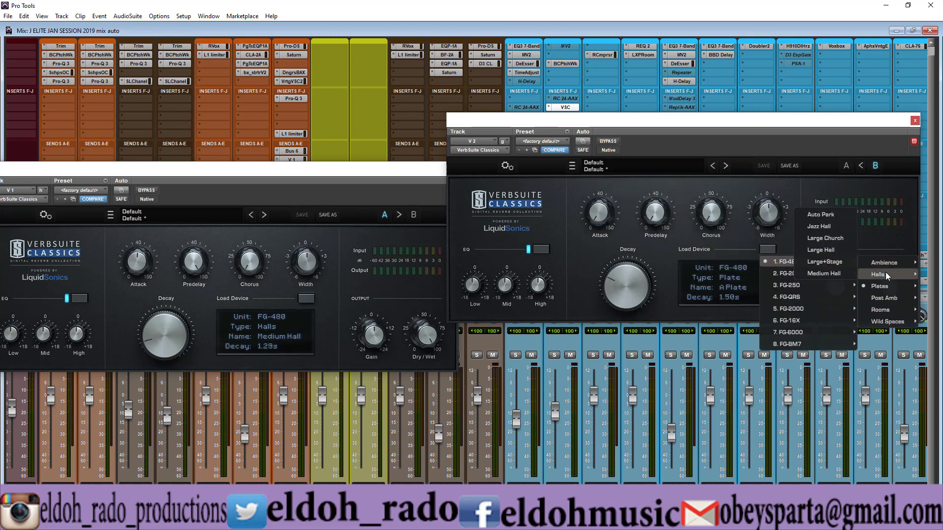
click(826, 273)
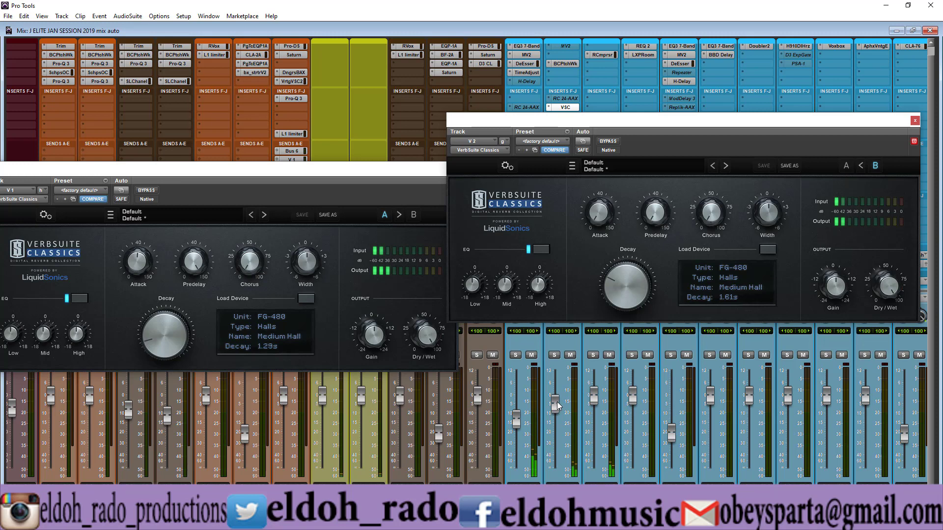
Step: Mute the V 2 track and return its reverb to setting A, with its window aligned beside V 1's in the mixer view
click(571, 357)
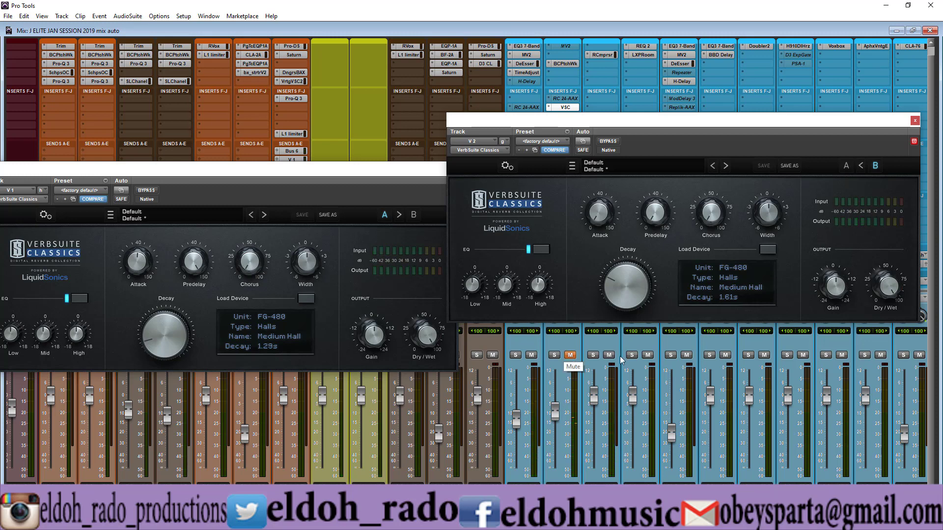
click(846, 167)
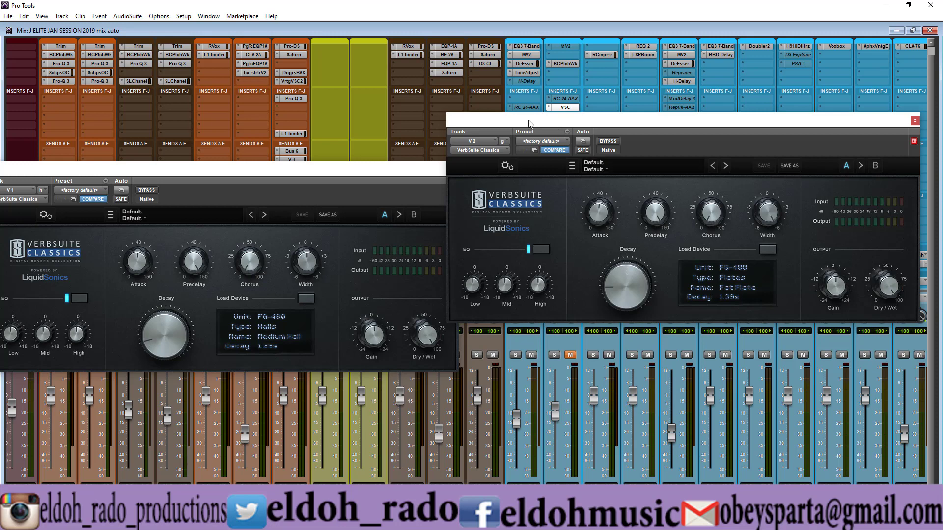
drag(513, 126, 526, 173)
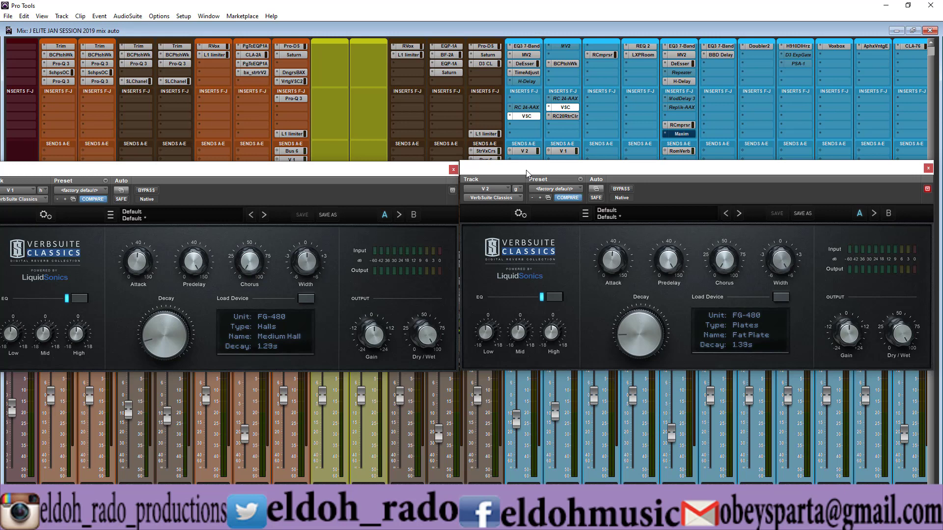
click(930, 31)
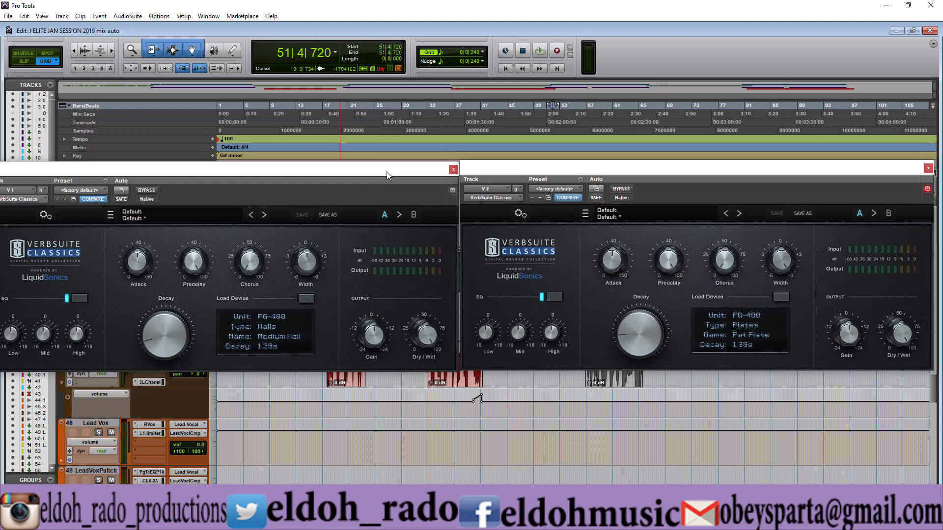
key(ctrl+equal)
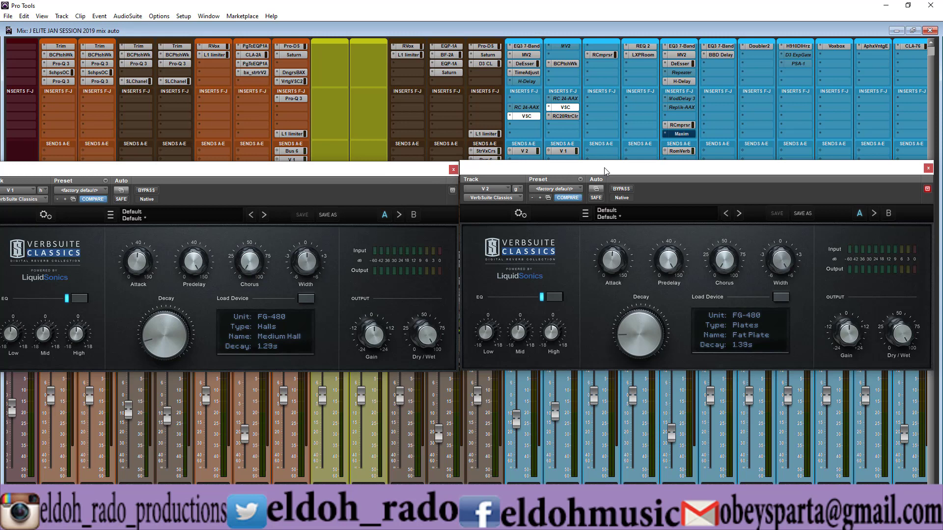
Step: Activate and open the H-Delay on V 1, and view its delay time both host-synced and in milliseconds
right_click(524, 81)
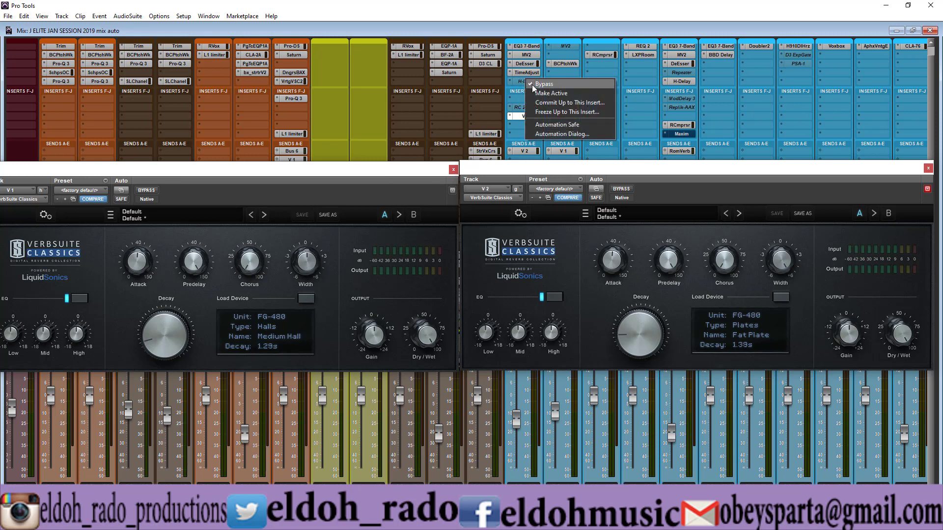
click(549, 94)
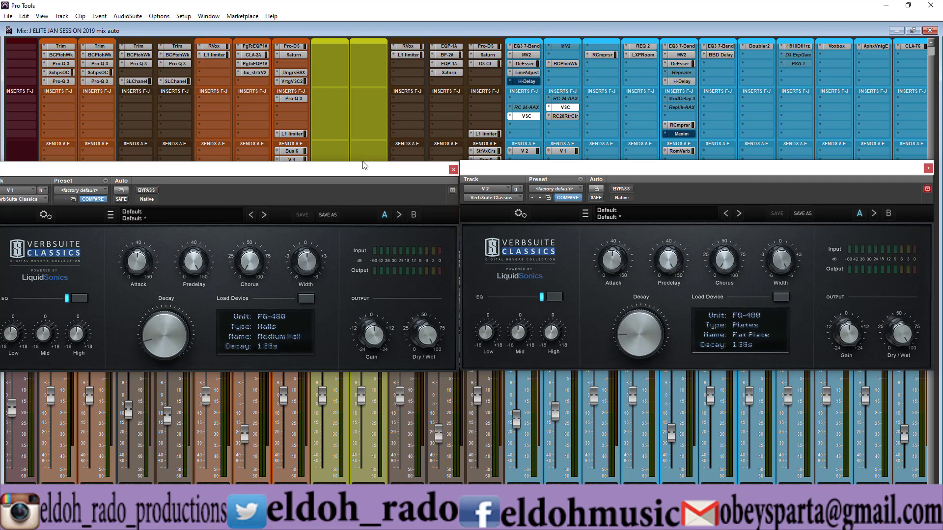
click(528, 81)
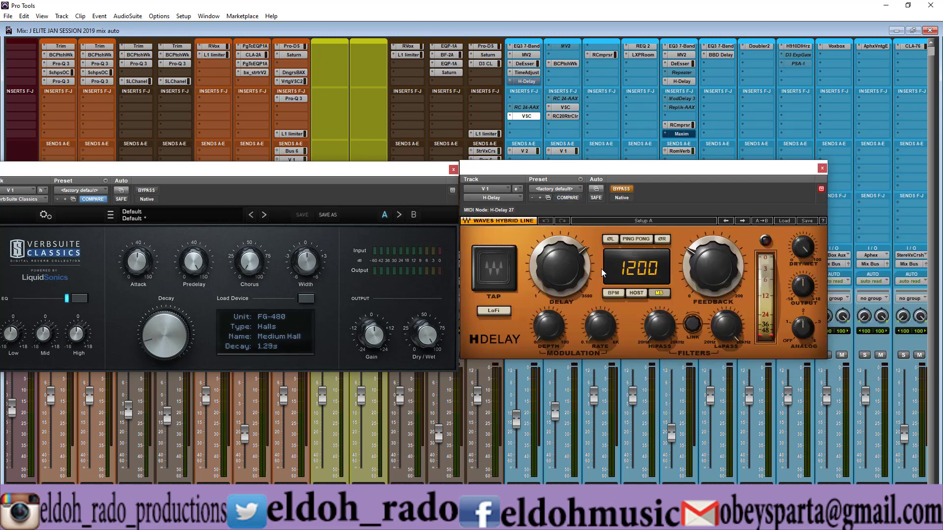
click(638, 294)
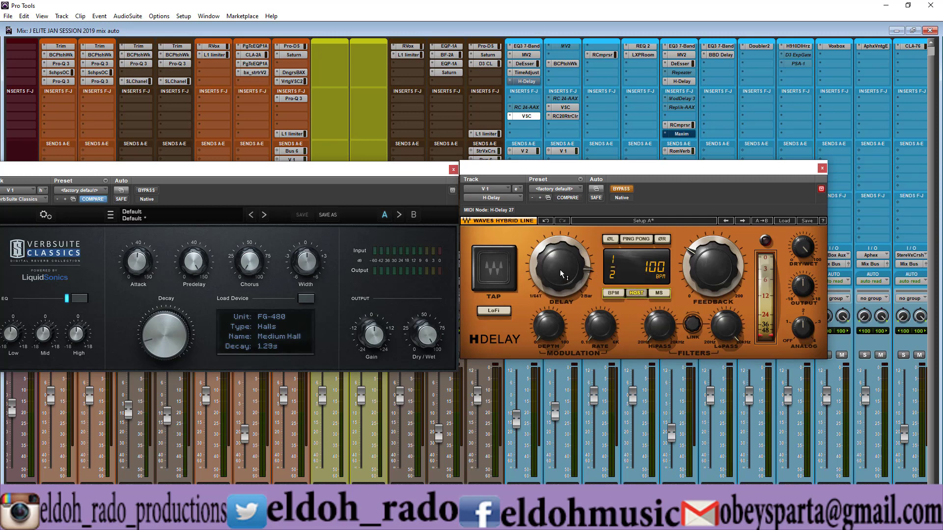
click(659, 294)
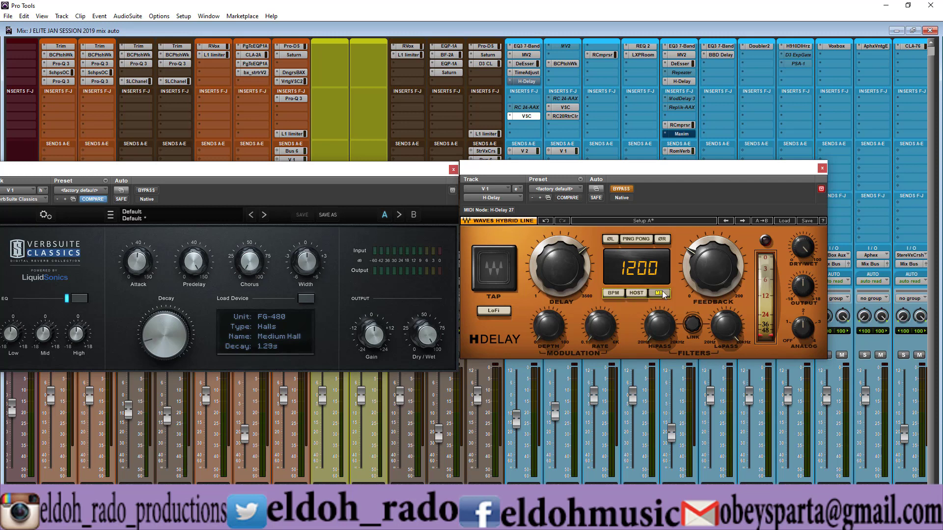
Step: Convert a host-synced 1/16 note to milliseconds in the H-Delay and relate it to the Predelay of V 1's reverb
click(639, 295)
drag(550, 264, 550, 296)
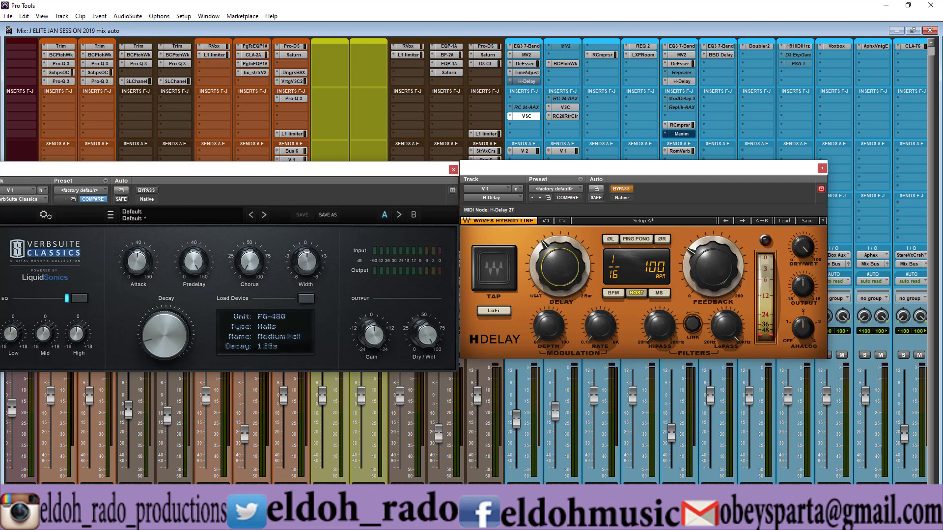
click(663, 295)
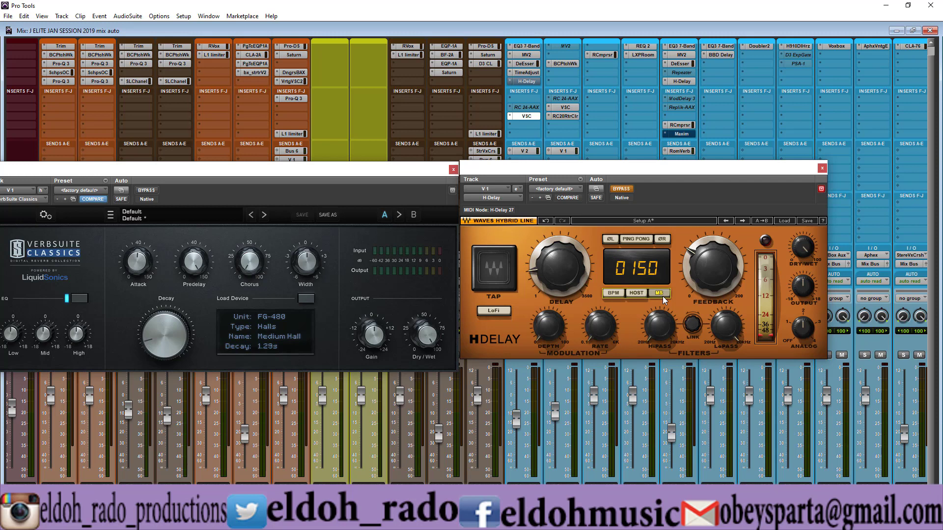
click(198, 270)
drag(199, 277, 216, 198)
Step: Convert a host-synced 1/32 note to milliseconds in the H-Delay and compare it with the Predelay of V 1's reverb
click(637, 293)
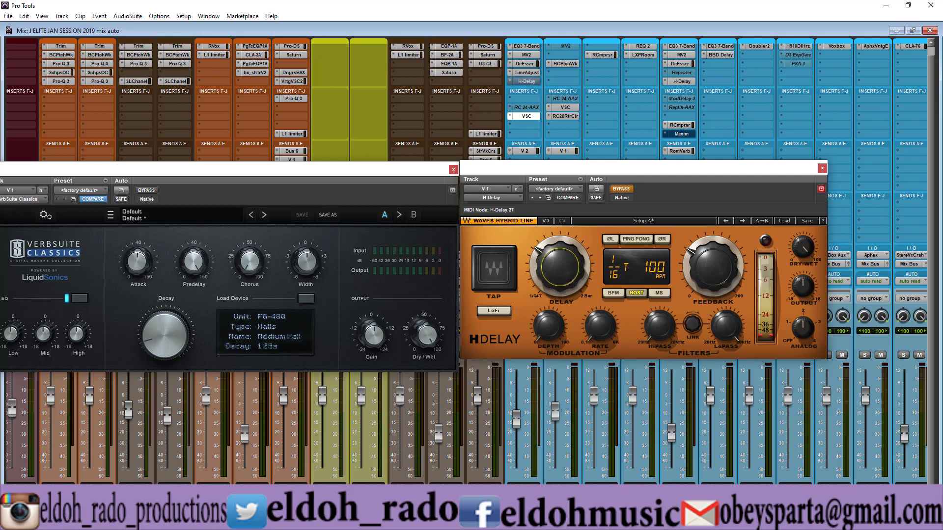
drag(560, 266, 560, 277)
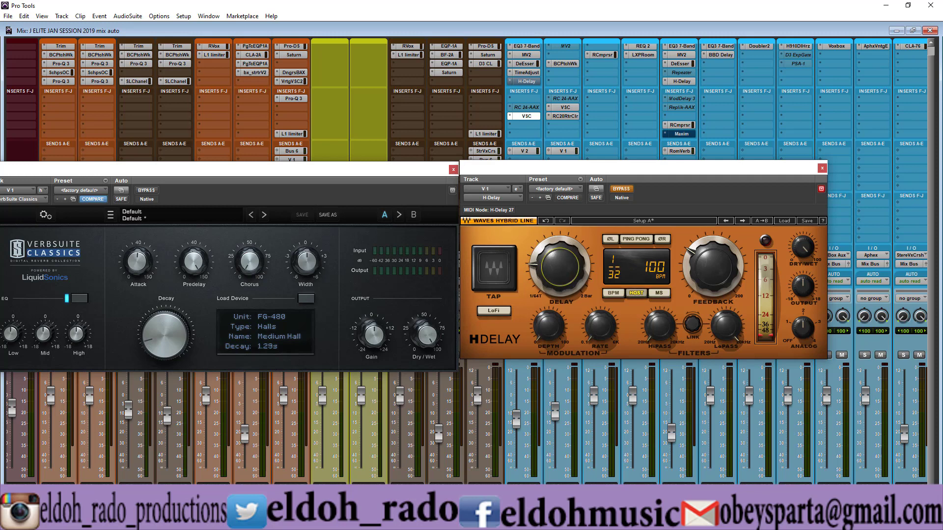
click(659, 293)
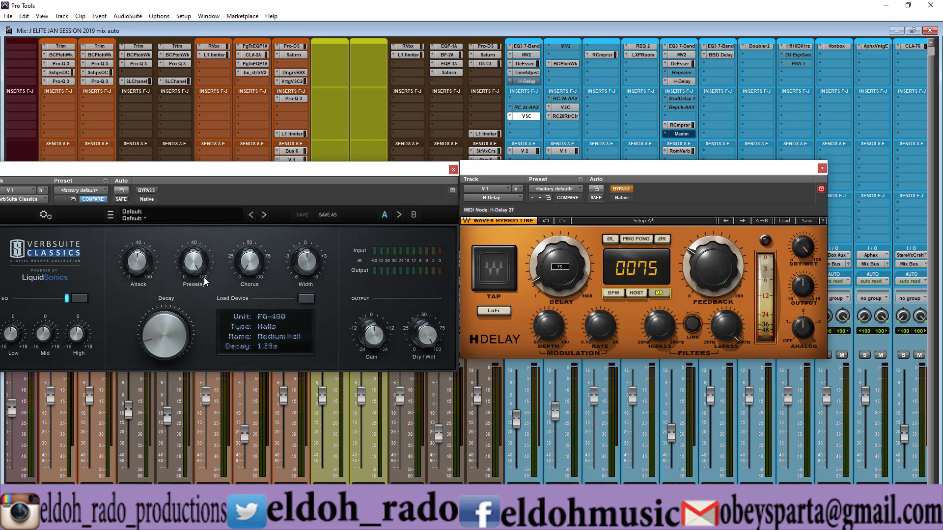
mouse_move(198, 278)
mouse_move(199, 252)
Step: Deactivate V 1's H-Delay and close its window, and unmute the V 2 track
ctrl+super+click(525, 81)
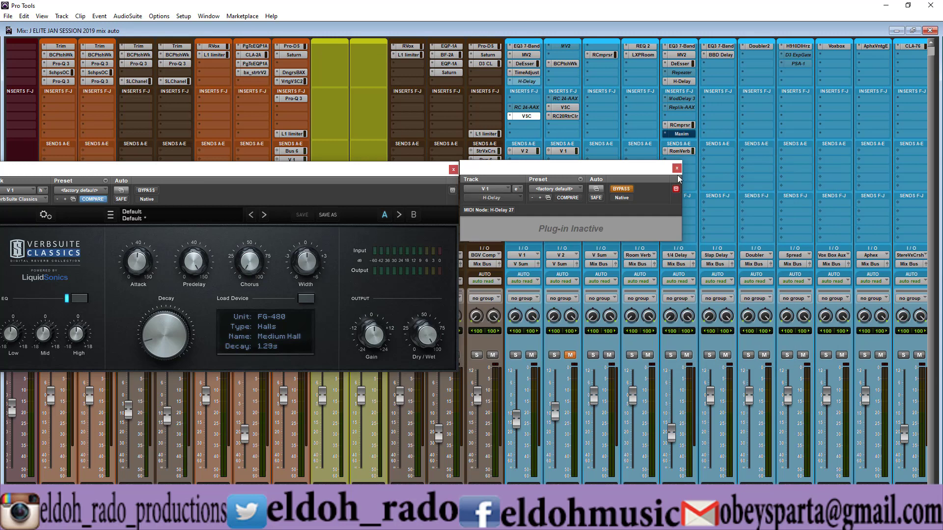
click(569, 355)
click(677, 169)
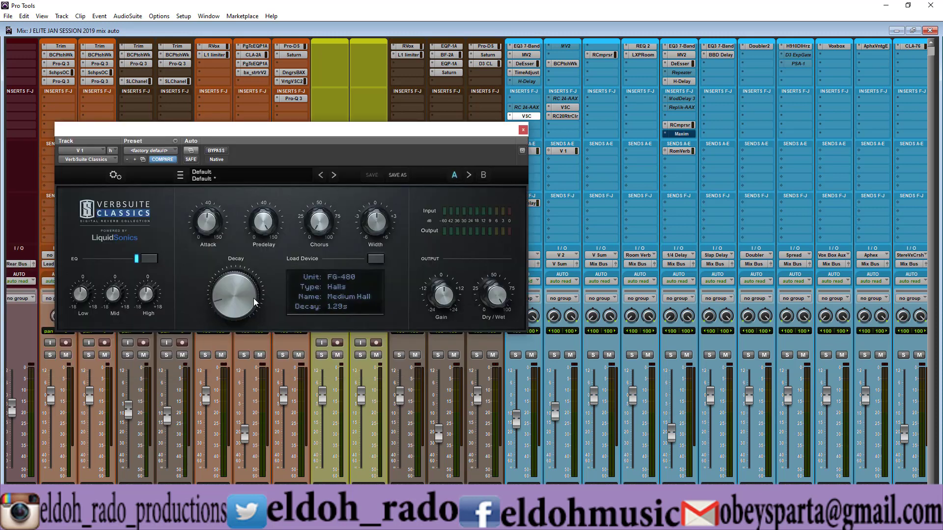
Step: Reopen V 1's H-Delay to convert a host-synced 1/2 note to milliseconds, and make the plug-in inactive again
click(532, 81)
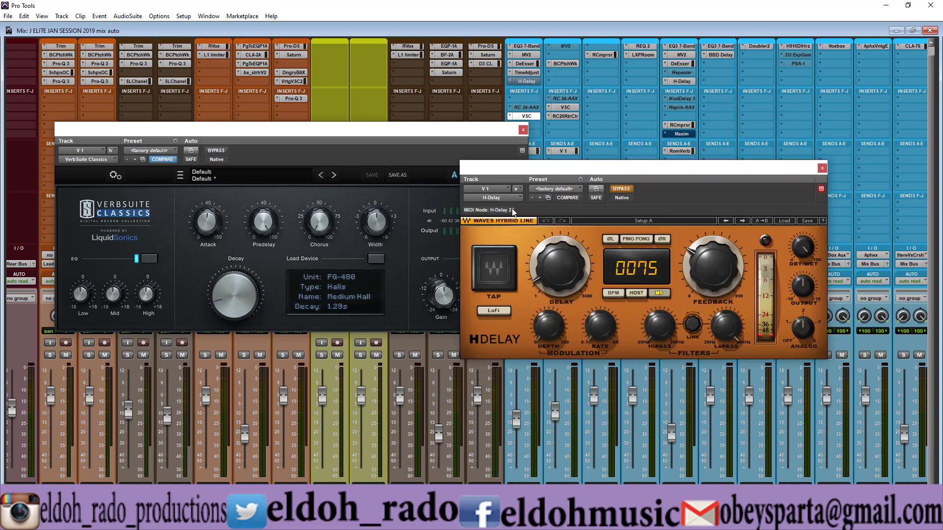
click(637, 293)
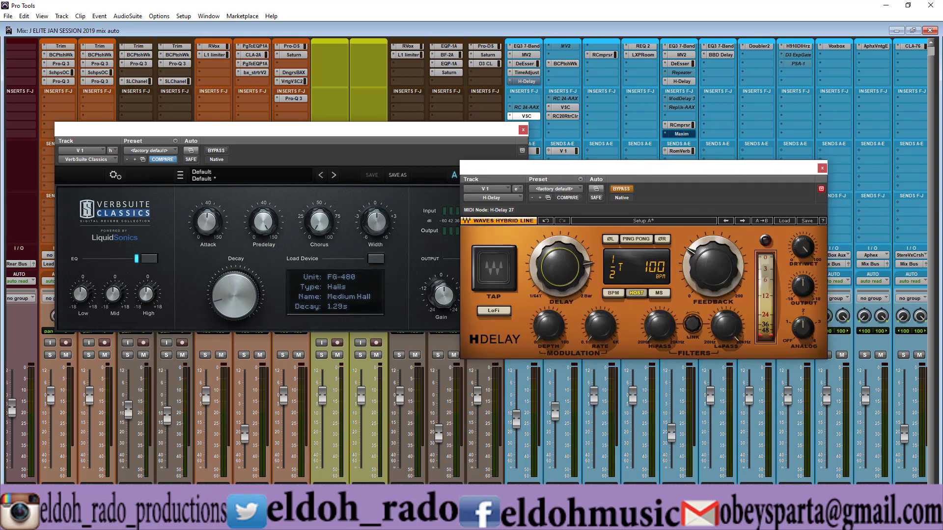
drag(560, 267, 560, 261)
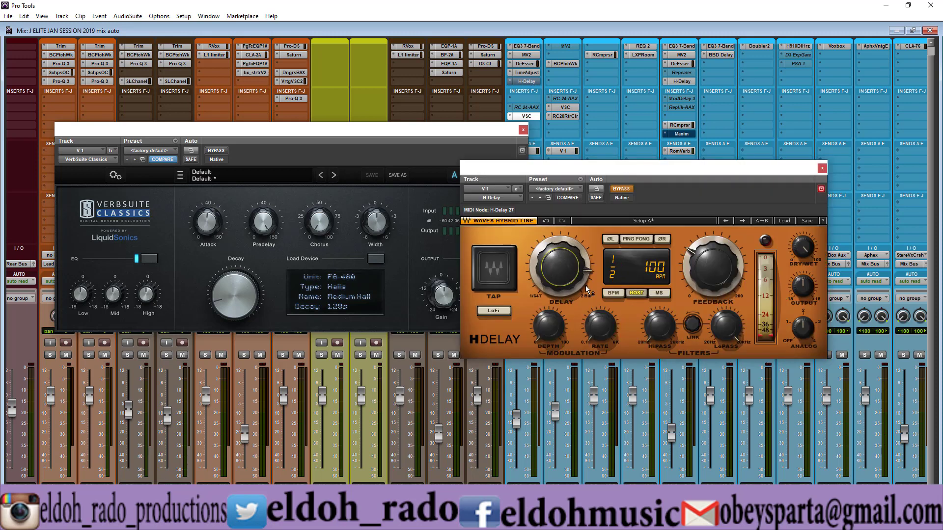
click(659, 294)
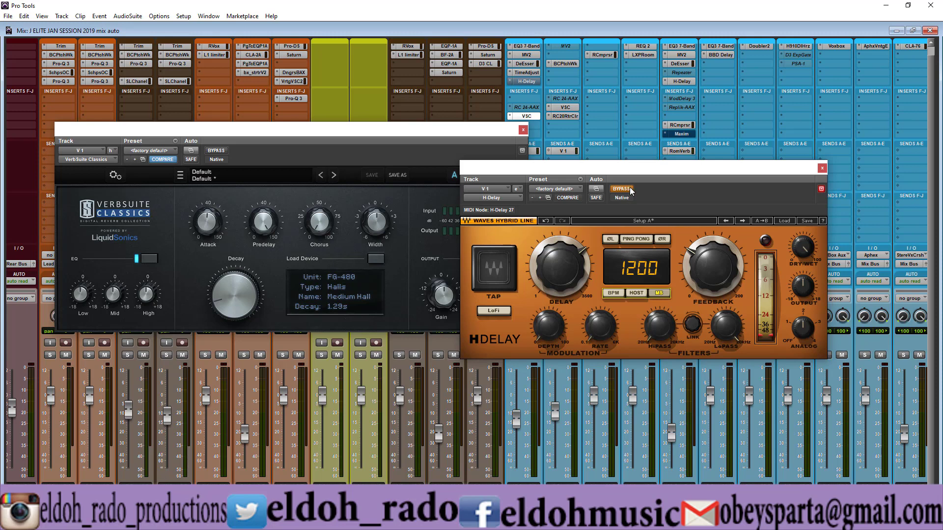
ctrl+super+click(525, 81)
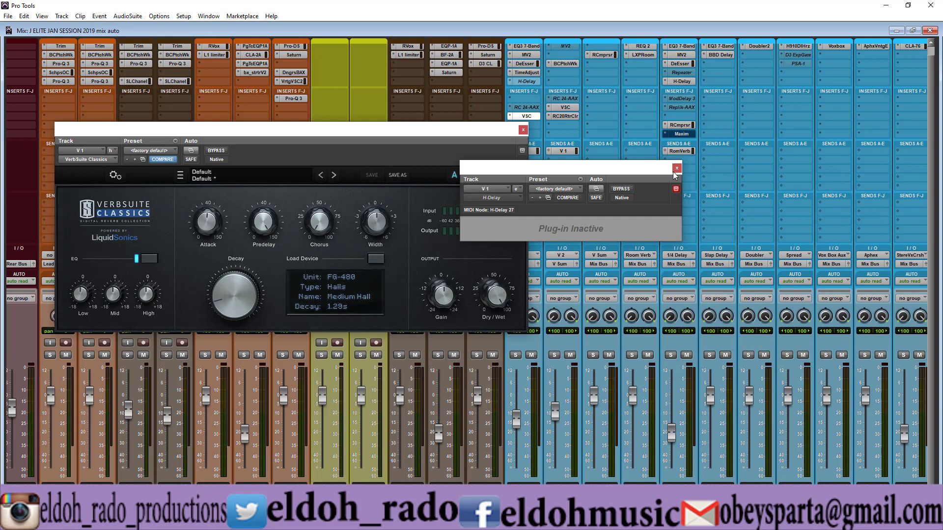